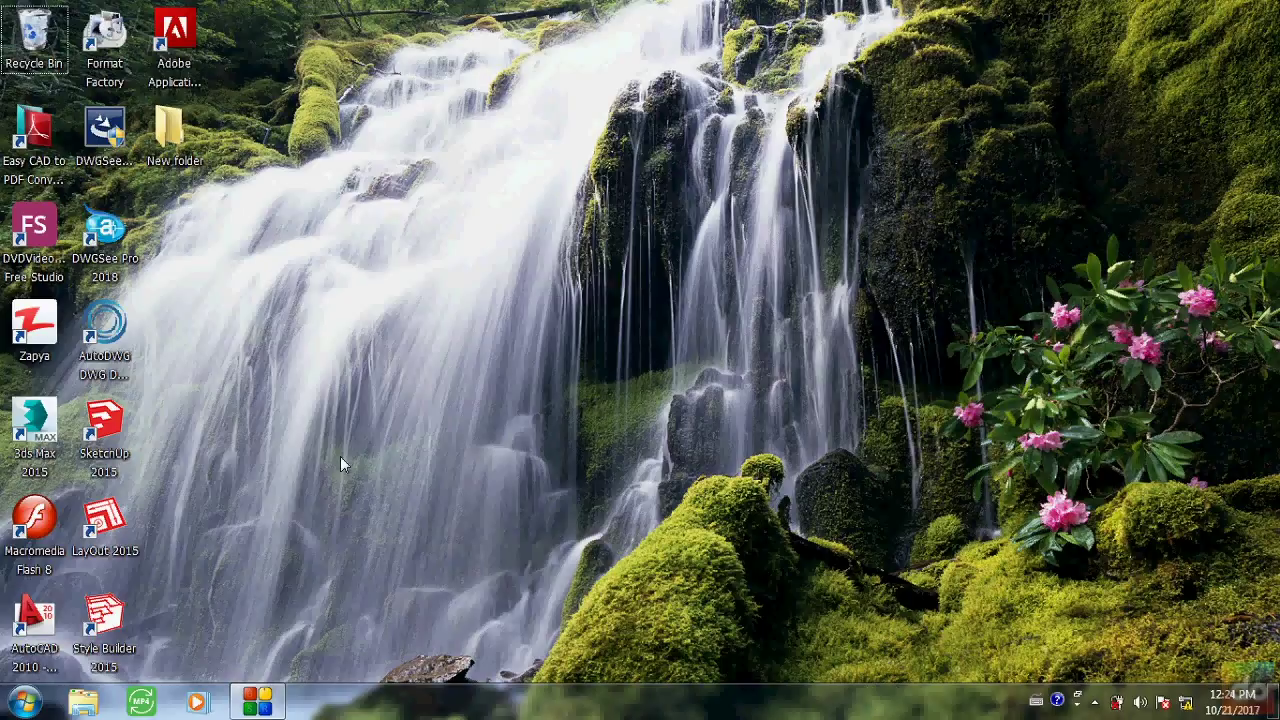
Step: Launch Excel 2016 from the All Programs list, then close it with Alt+F4
left_click(24, 700)
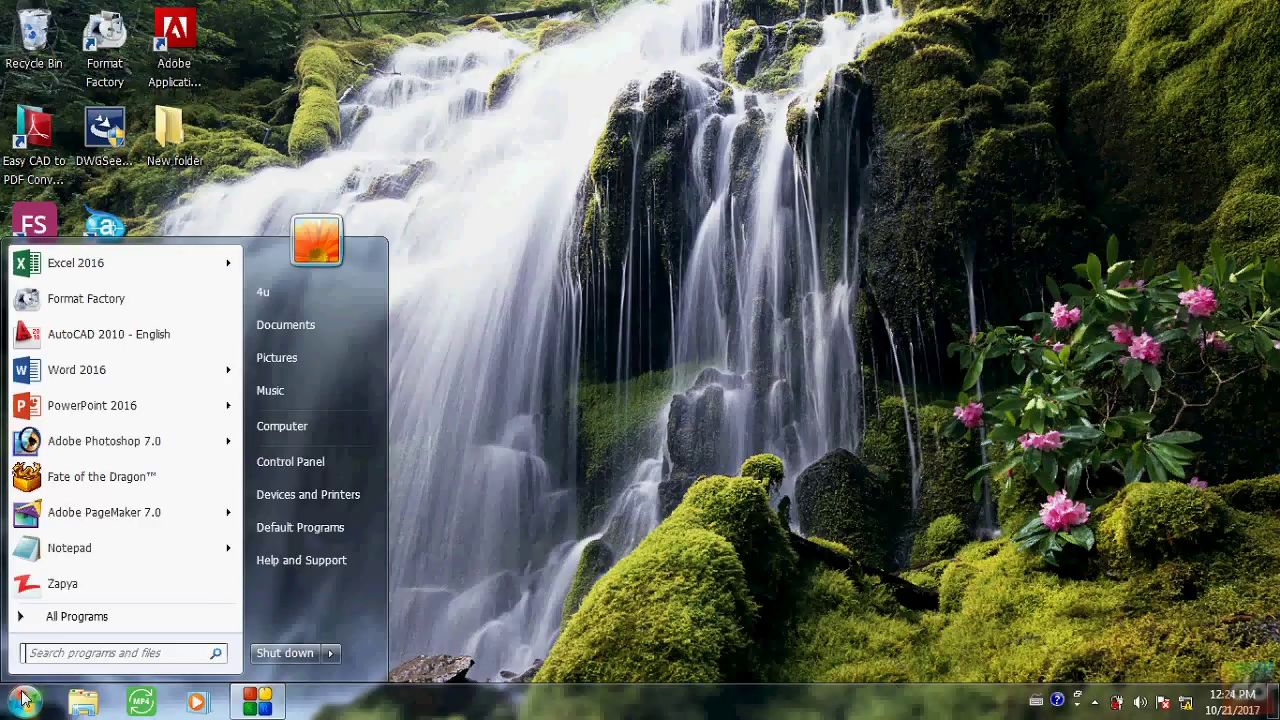
left_click(68, 618)
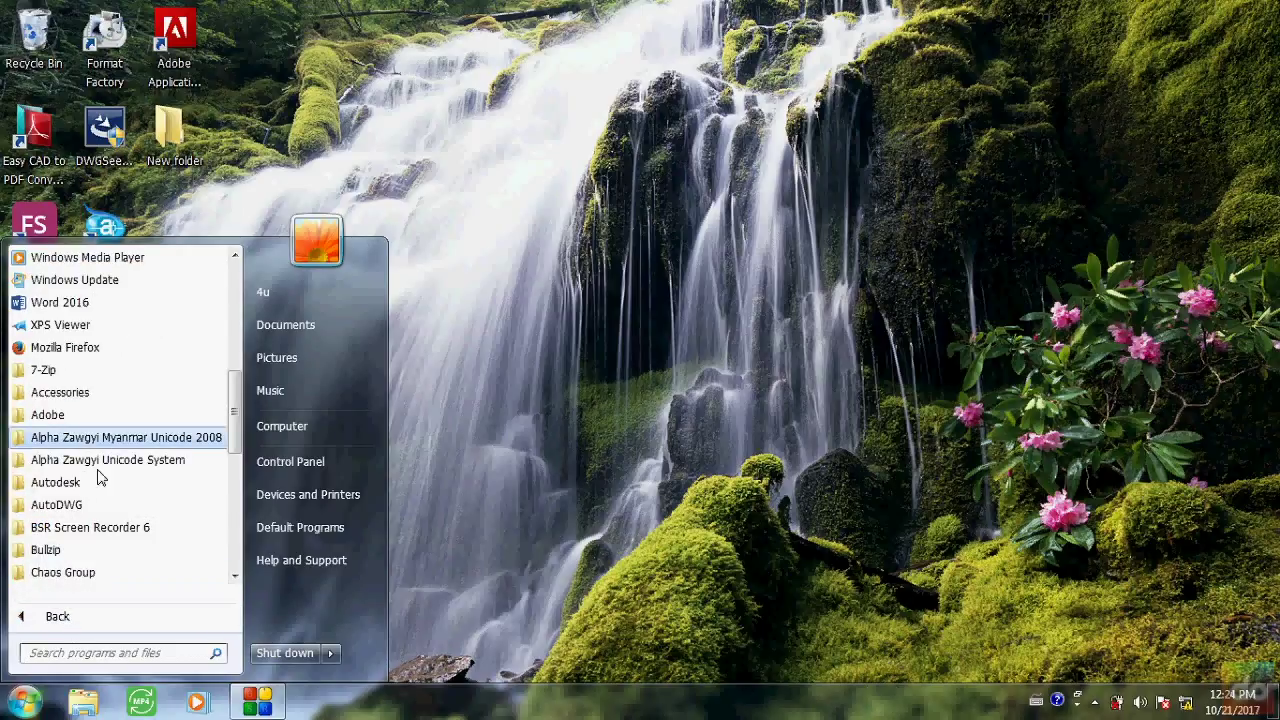
scroll(98, 407, "up", 1)
scroll(98, 400, "up", 5)
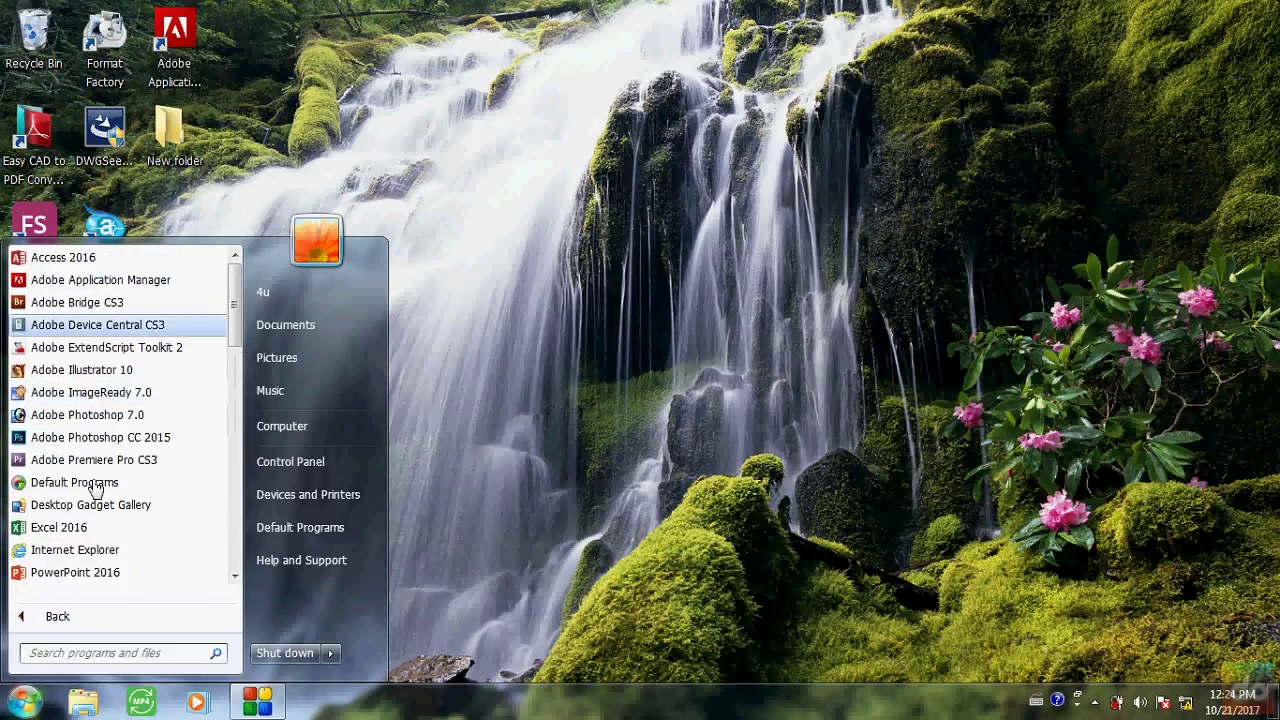
left_click(76, 535)
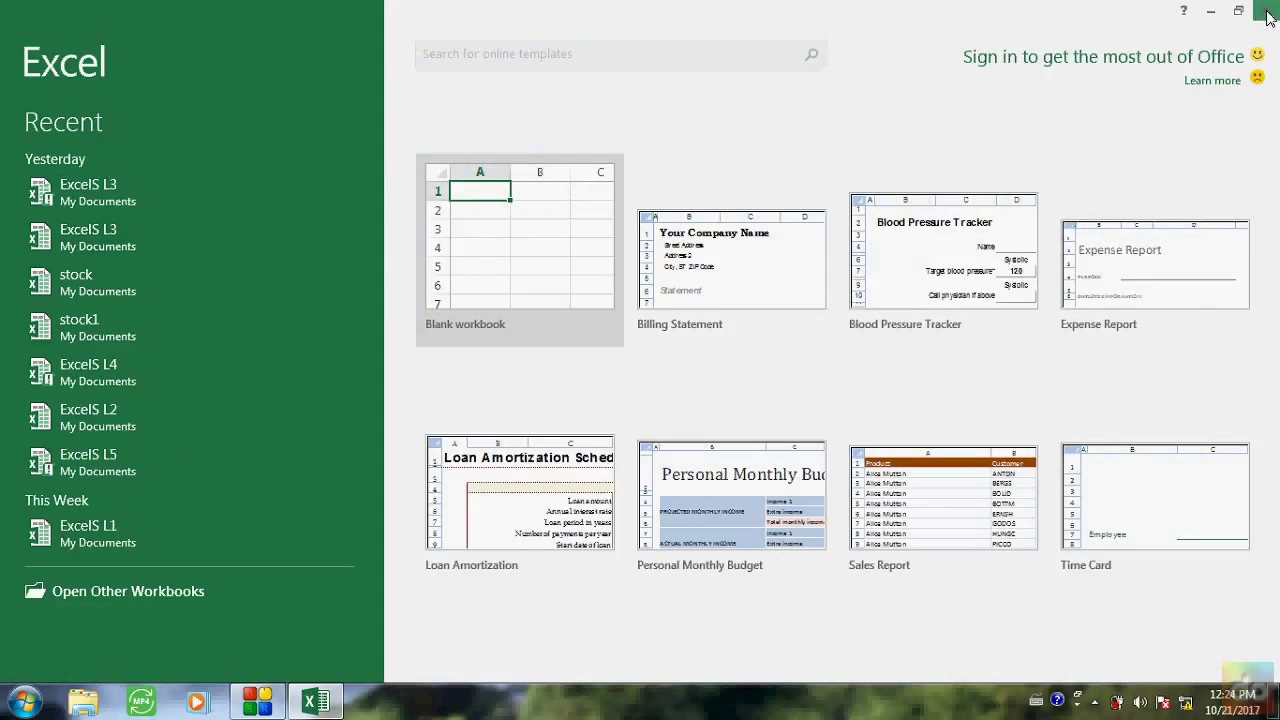
key("alt+F4")
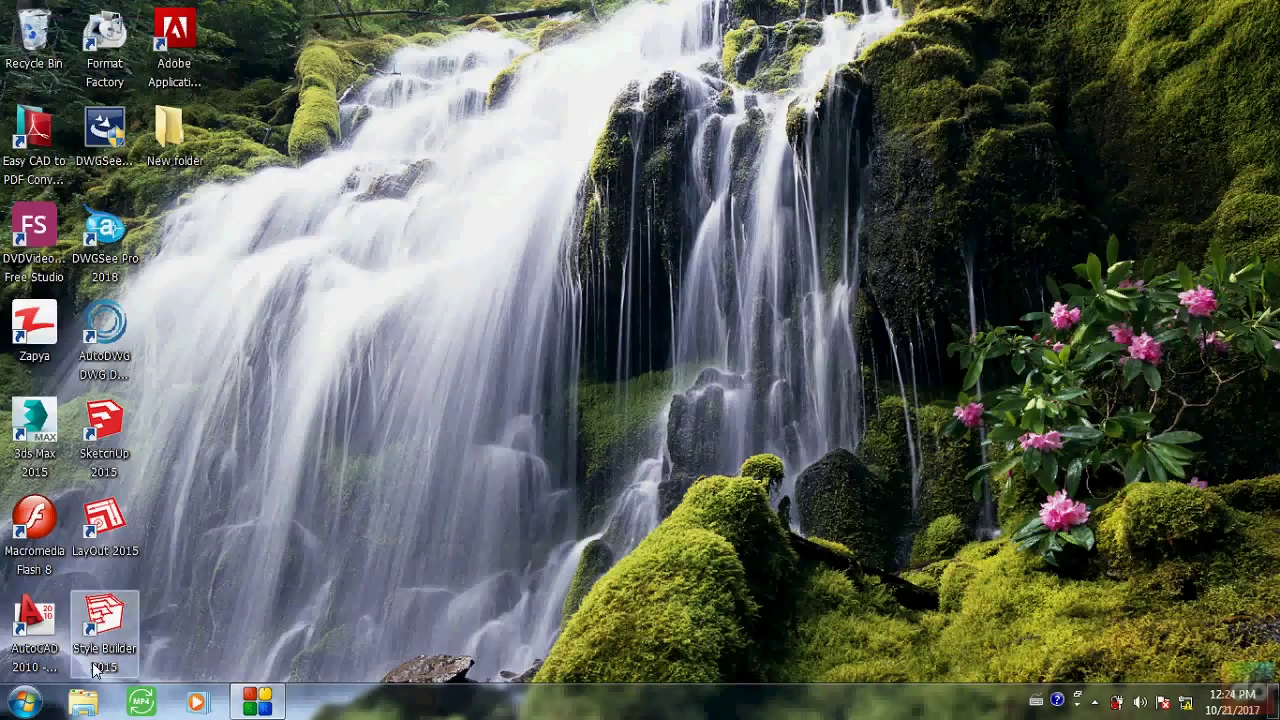
Step: Launch Word 2016 from the Start menu, then close its window
left_click(25, 703)
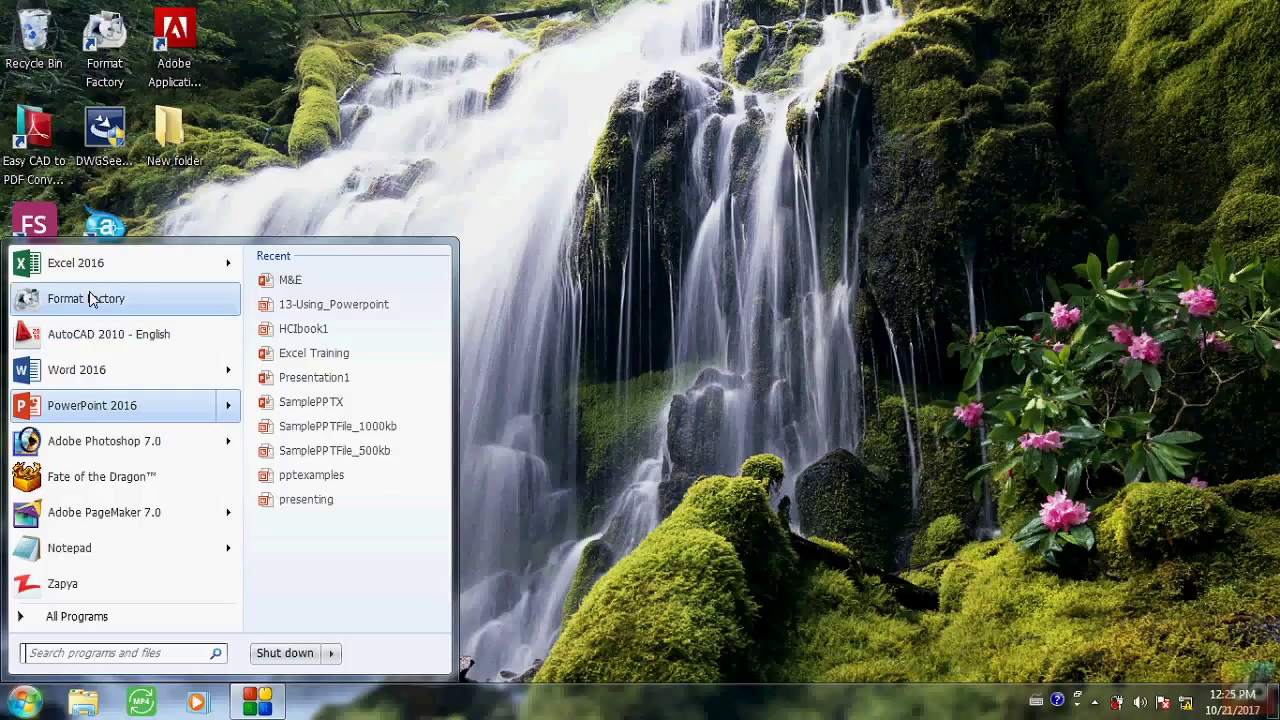
left_click(97, 373)
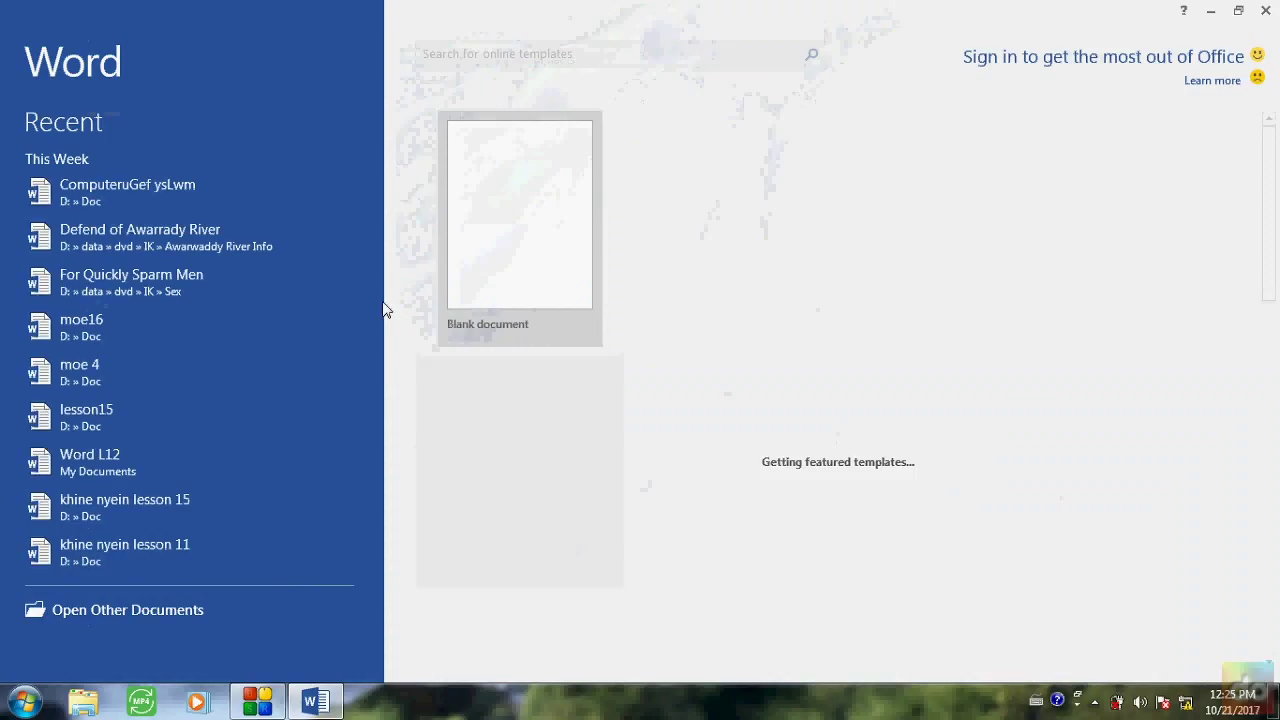
left_click(1270, 8)
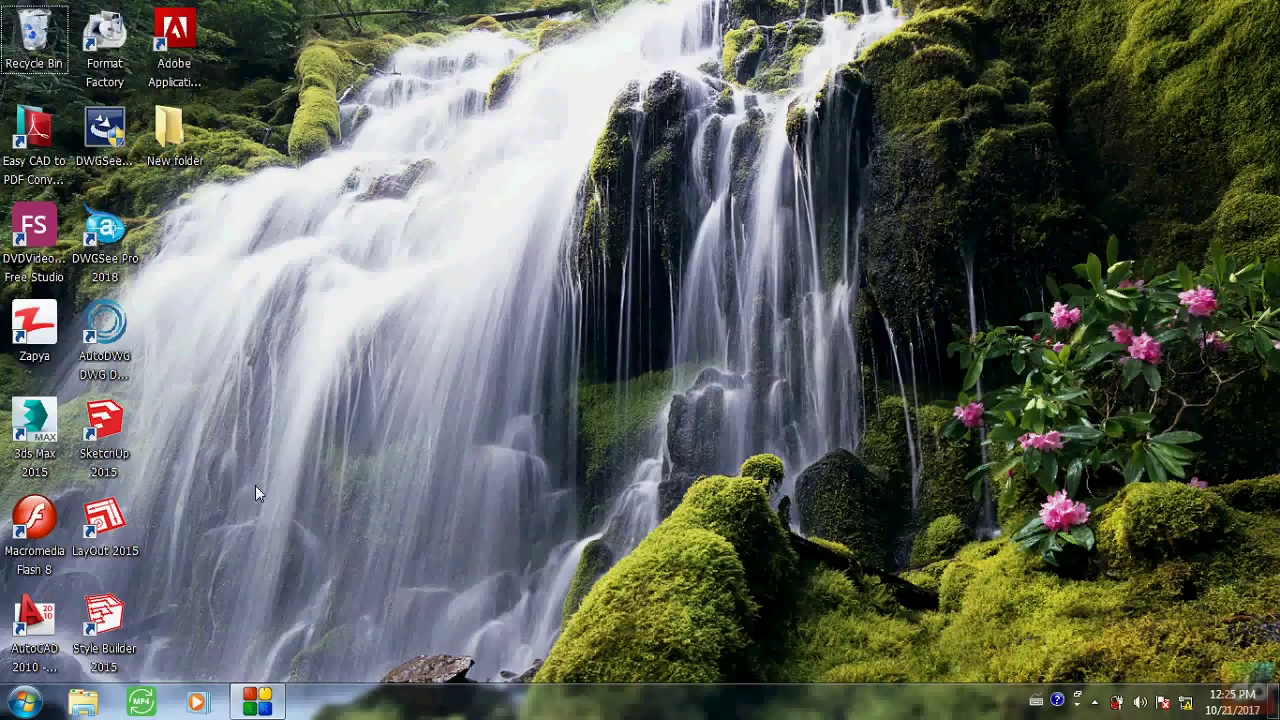
Step: Launch PowerPoint 2016 from its Start menu entry, close it with Alt+F4, and reopen the Start menu
left_click(26, 704)
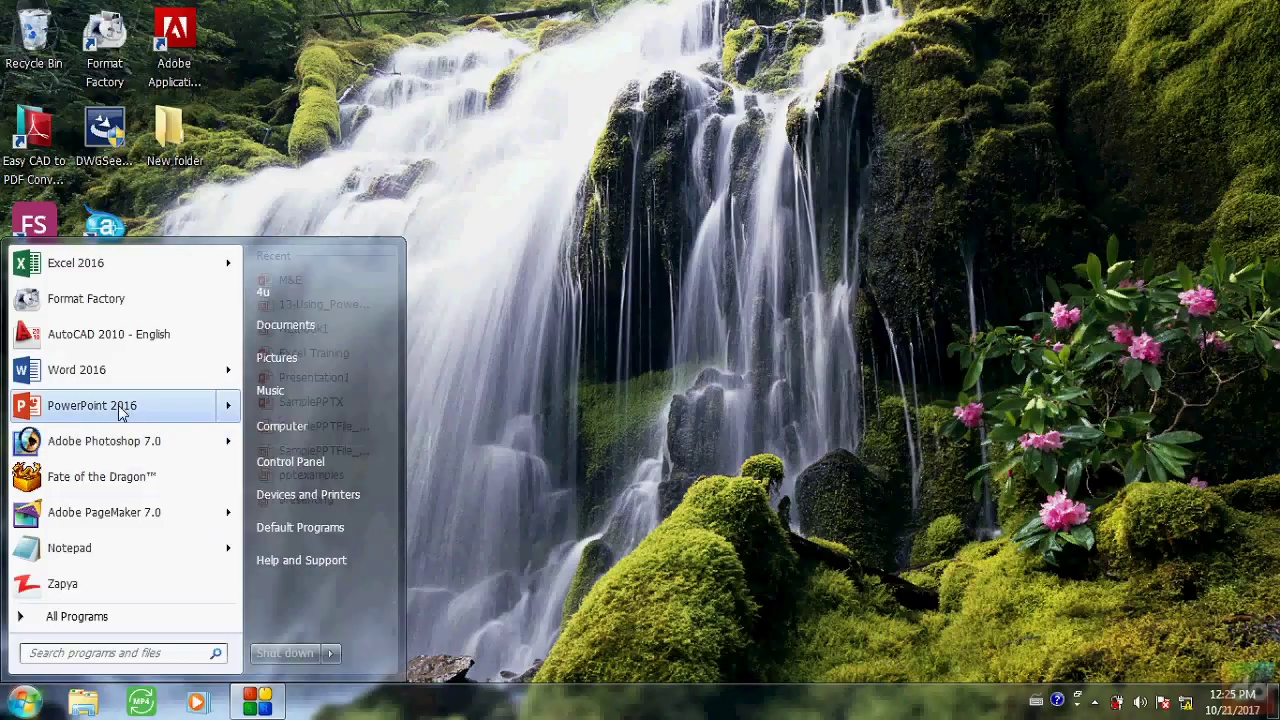
mouse_move(92, 405)
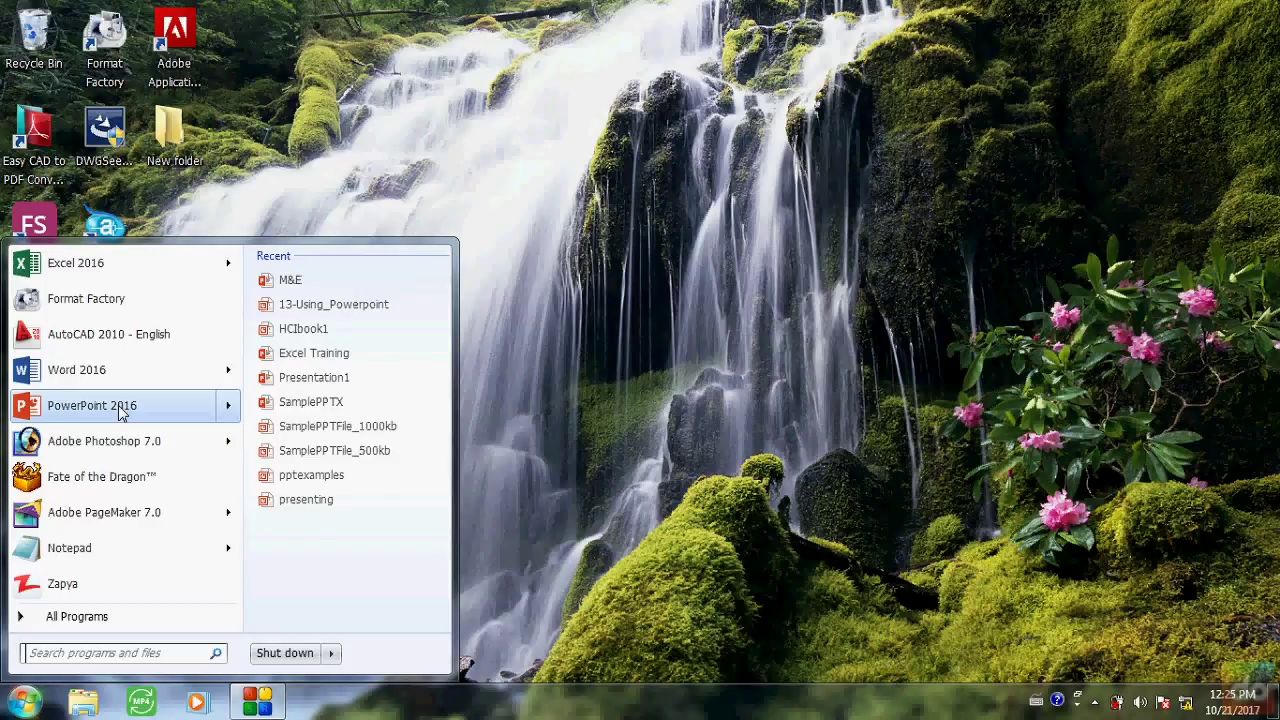
right_click(109, 406)
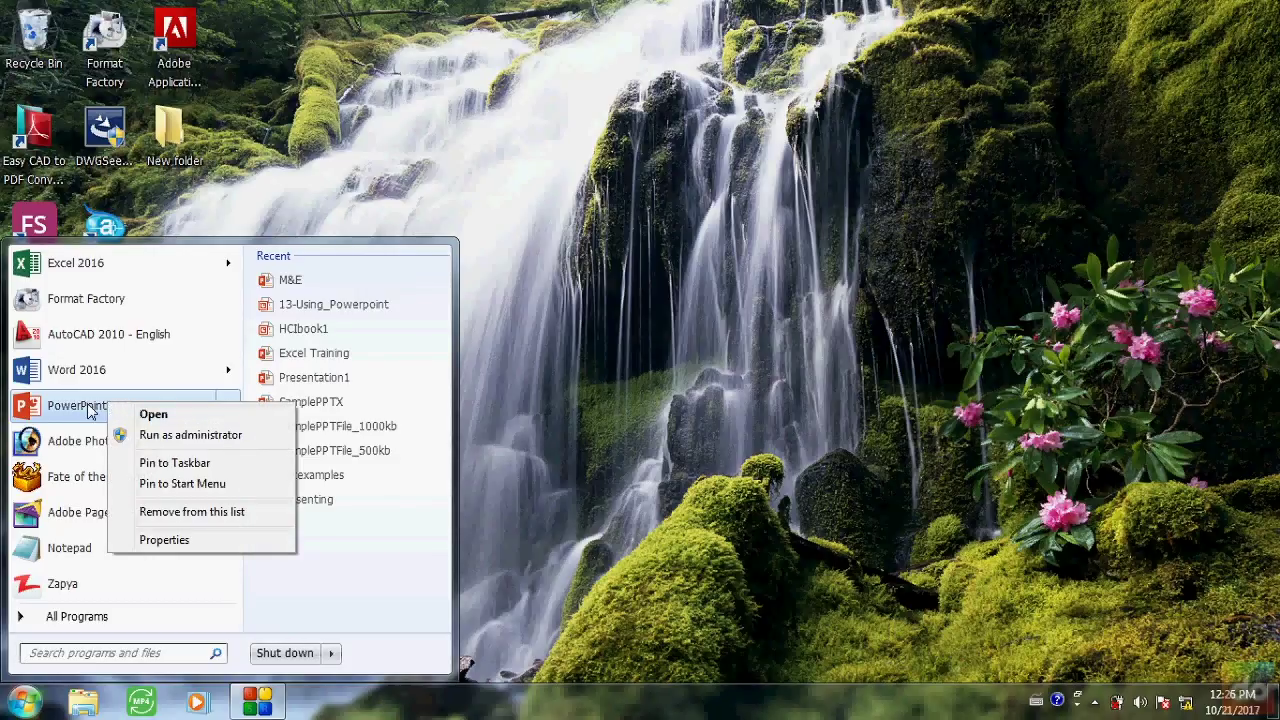
key("Escape")
key("Escape")
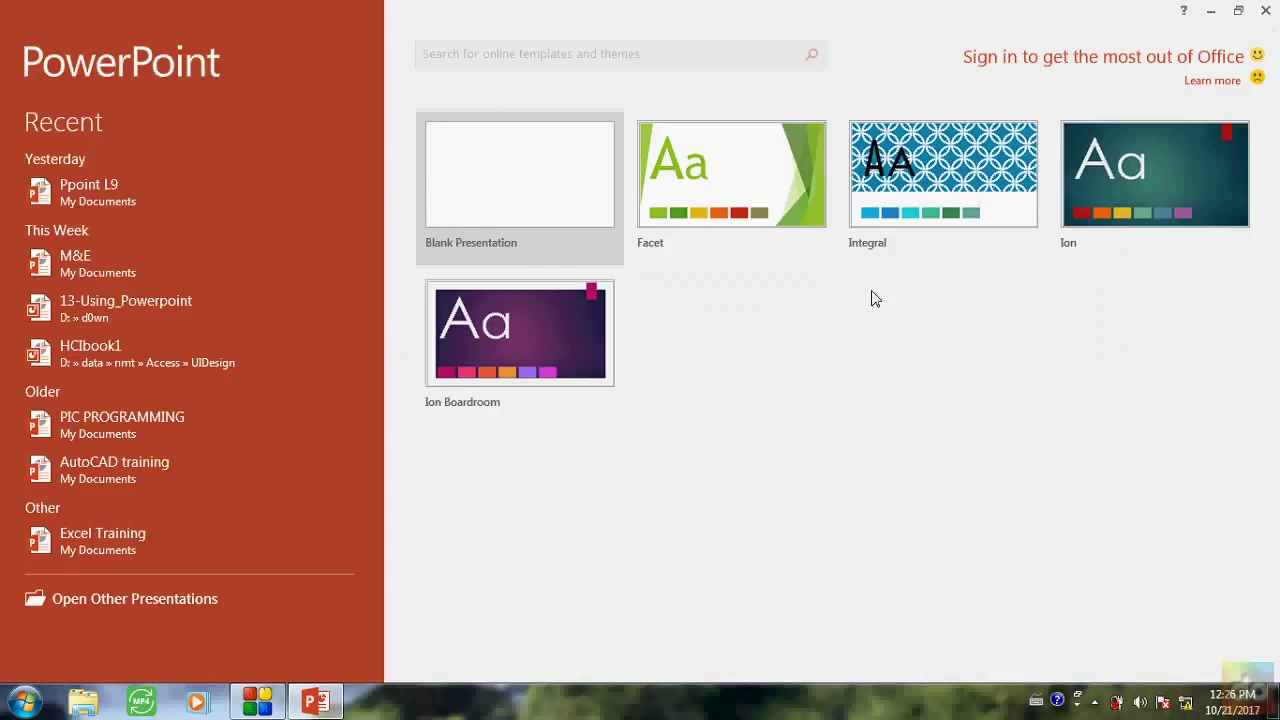
key("alt+F4")
left_click(22, 705)
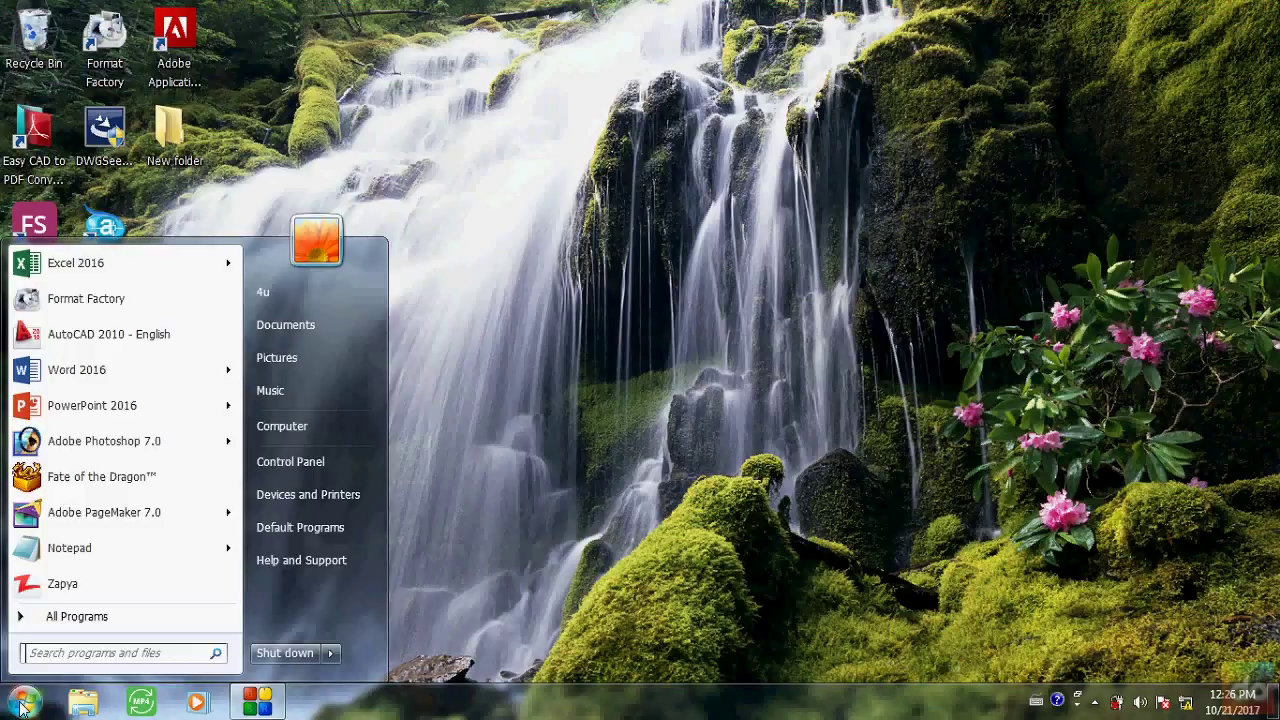
Step: Send Excel 2016 from All Programs to Desktop (create shortcut), then return to the desktop
left_click(100, 617)
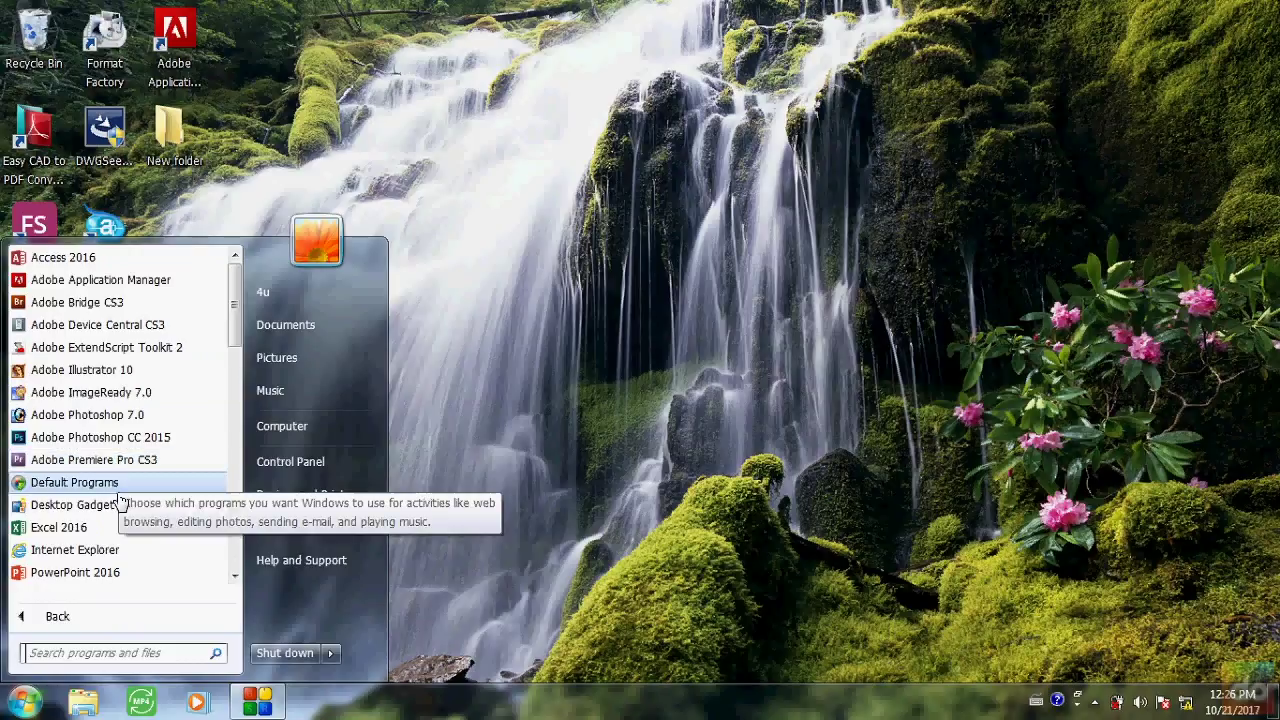
scroll(122, 437, "down", 2)
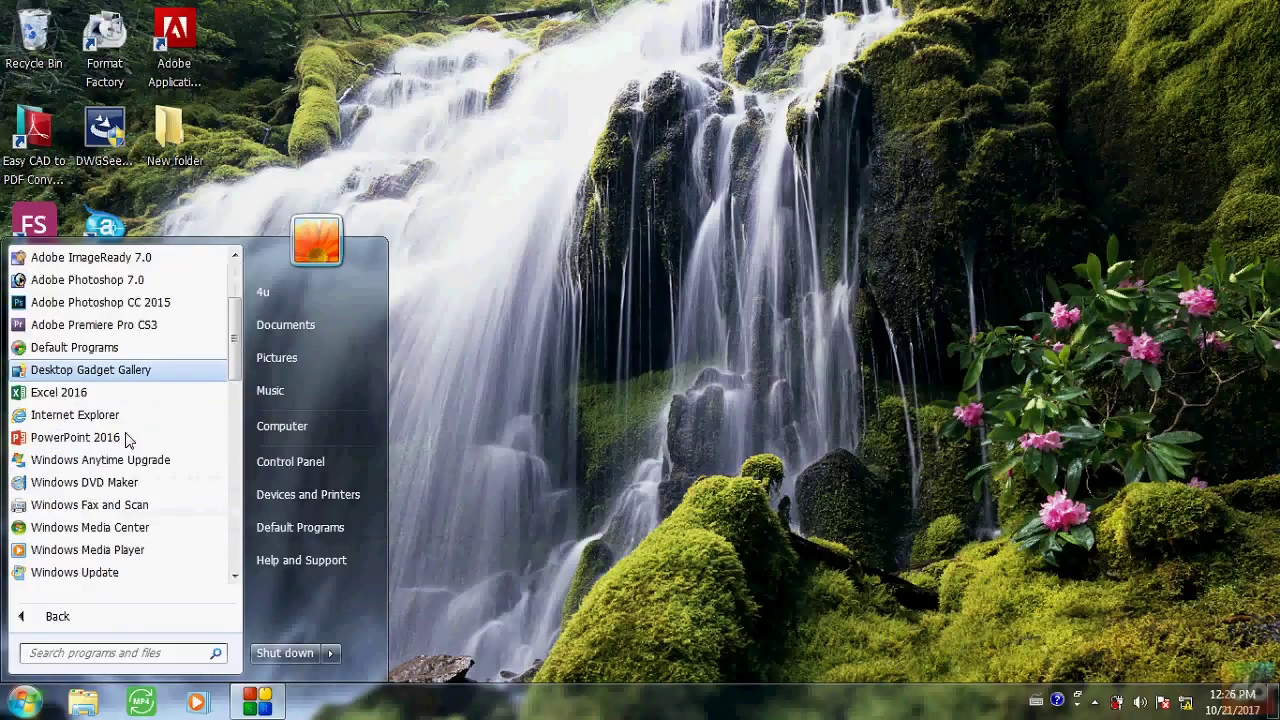
right_click(84, 399)
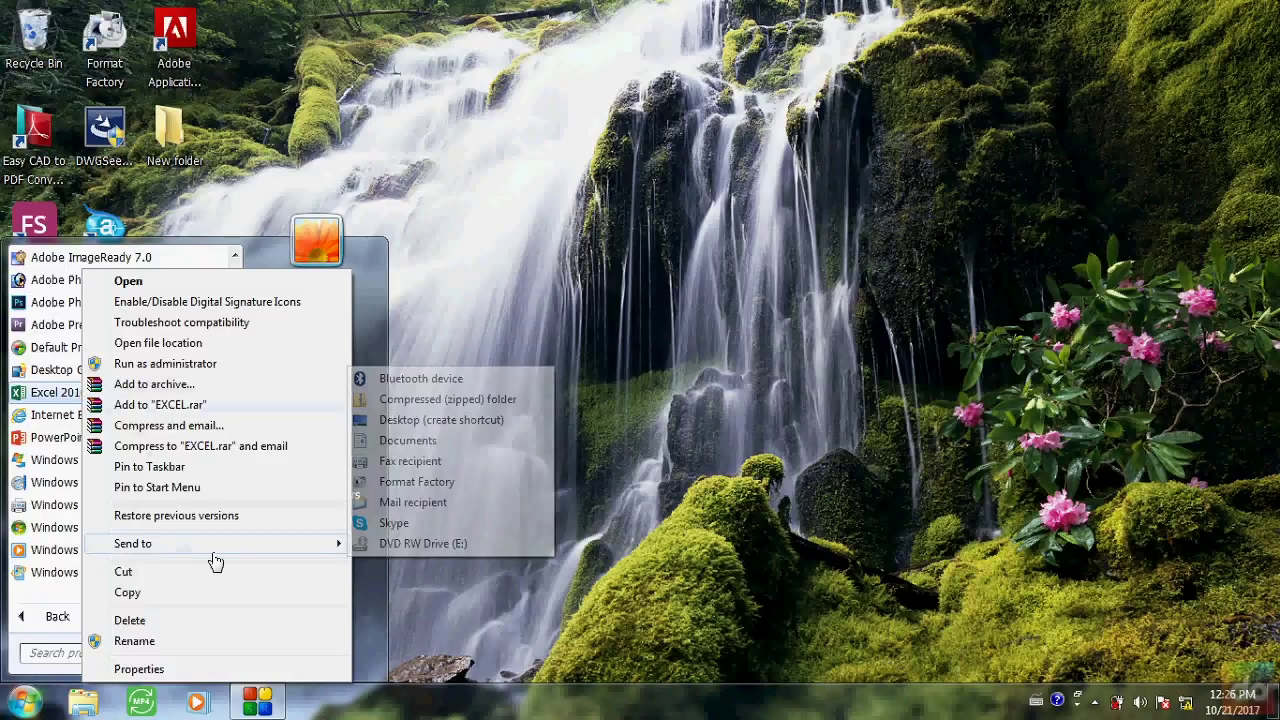
mouse_move(133, 543)
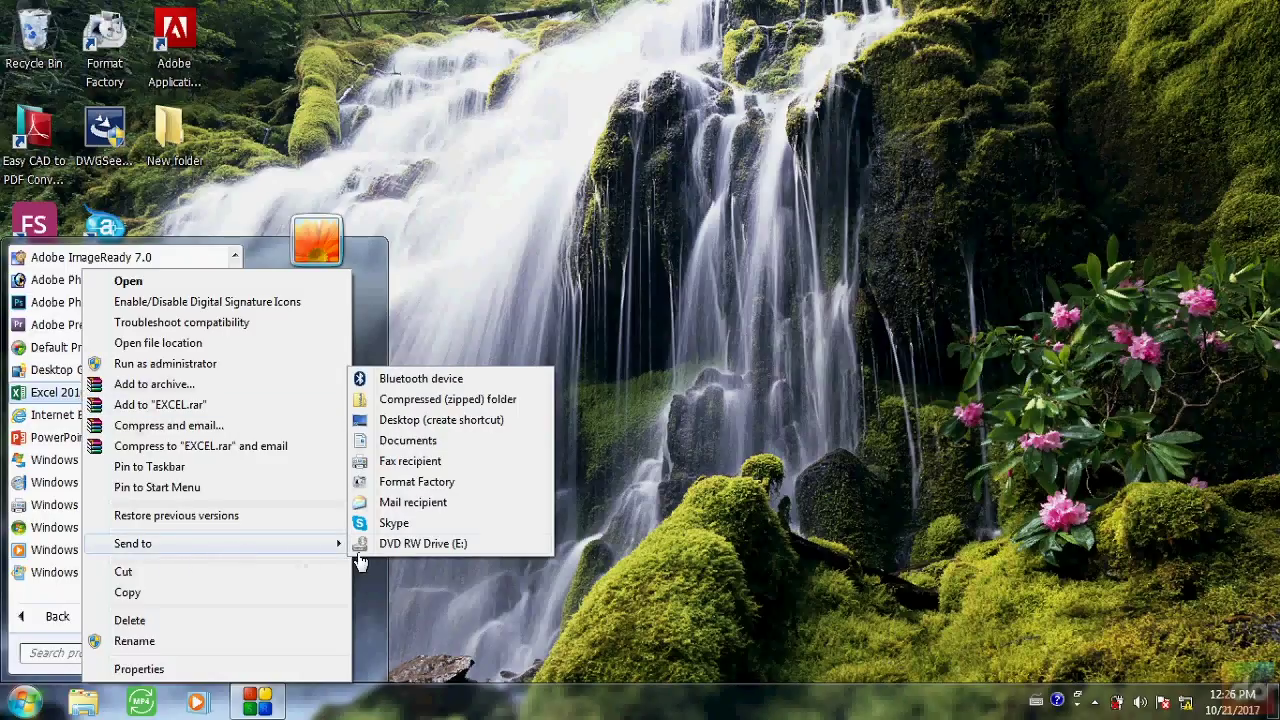
left_click(435, 421)
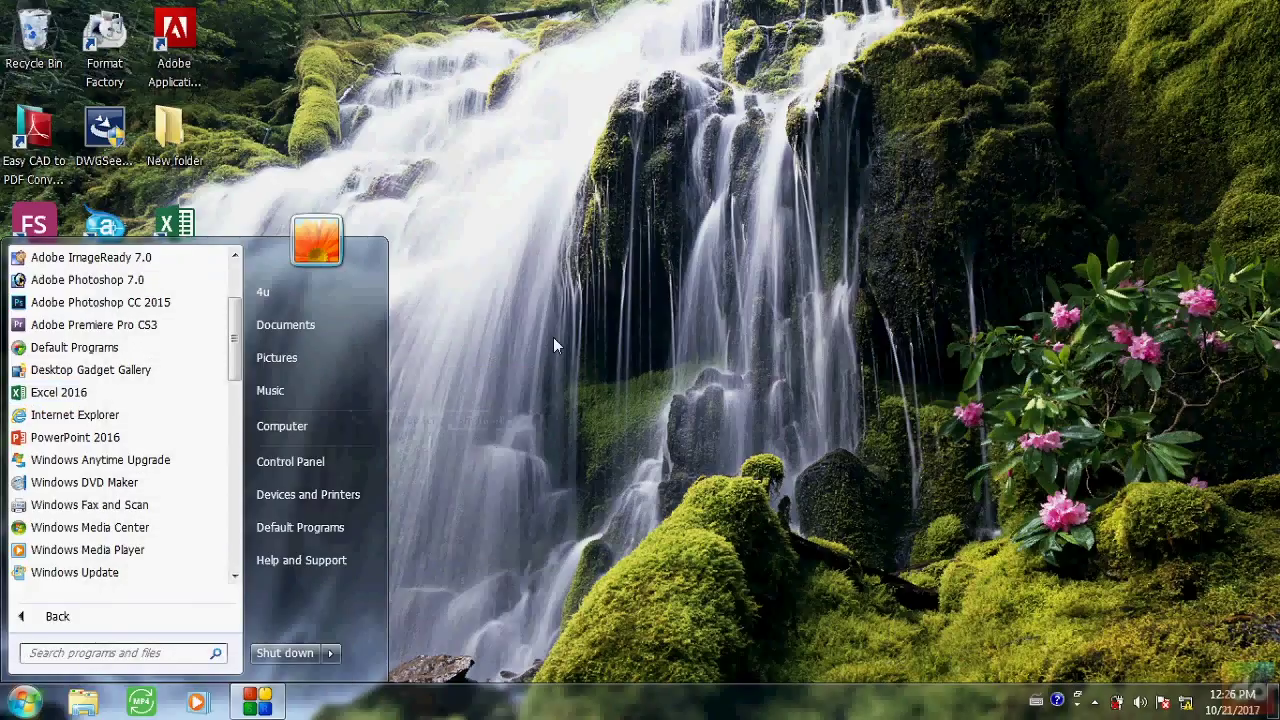
left_click(742, 199)
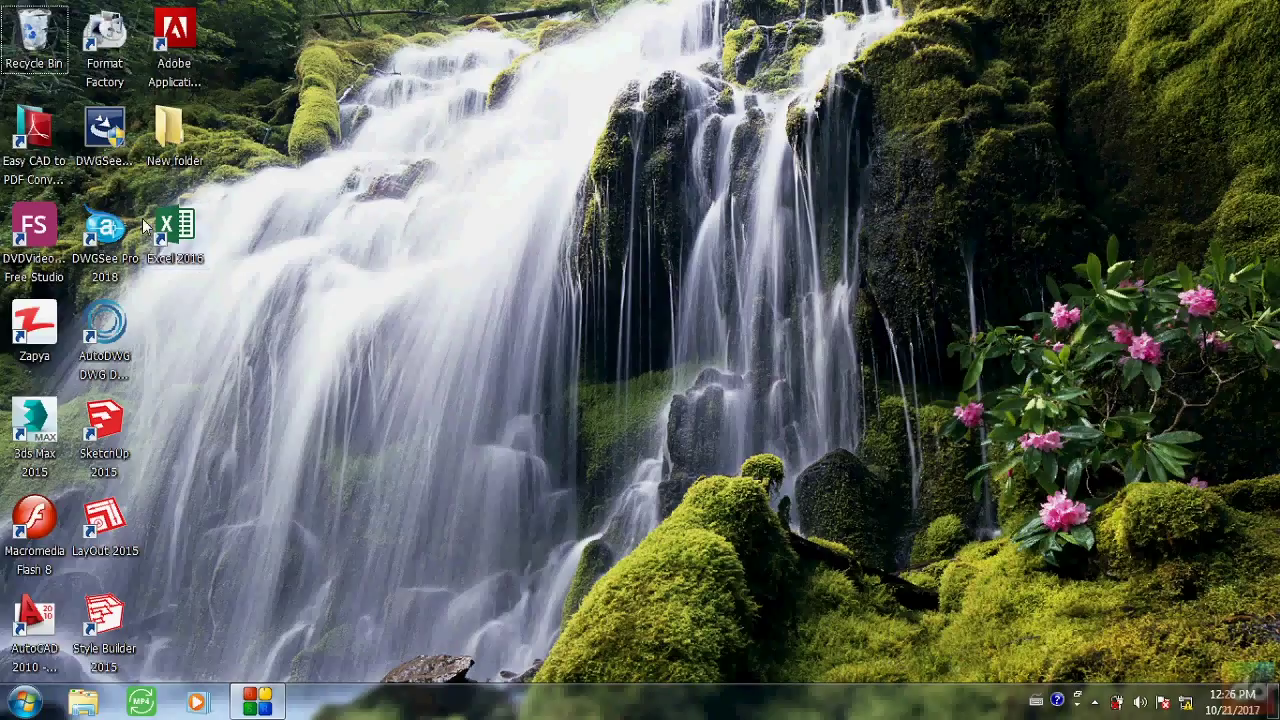
Step: Launch Excel 2016 from the new desktop shortcut and start a blank workbook
double_click(181, 231)
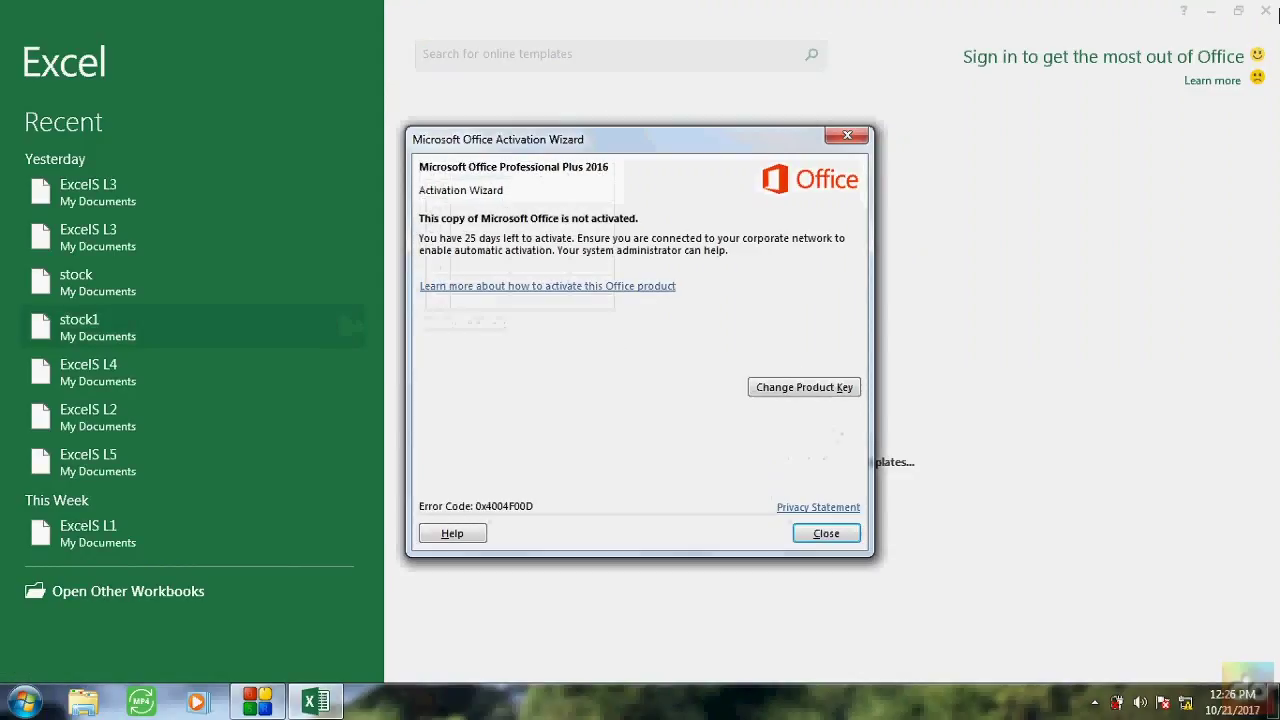
left_click(825, 535)
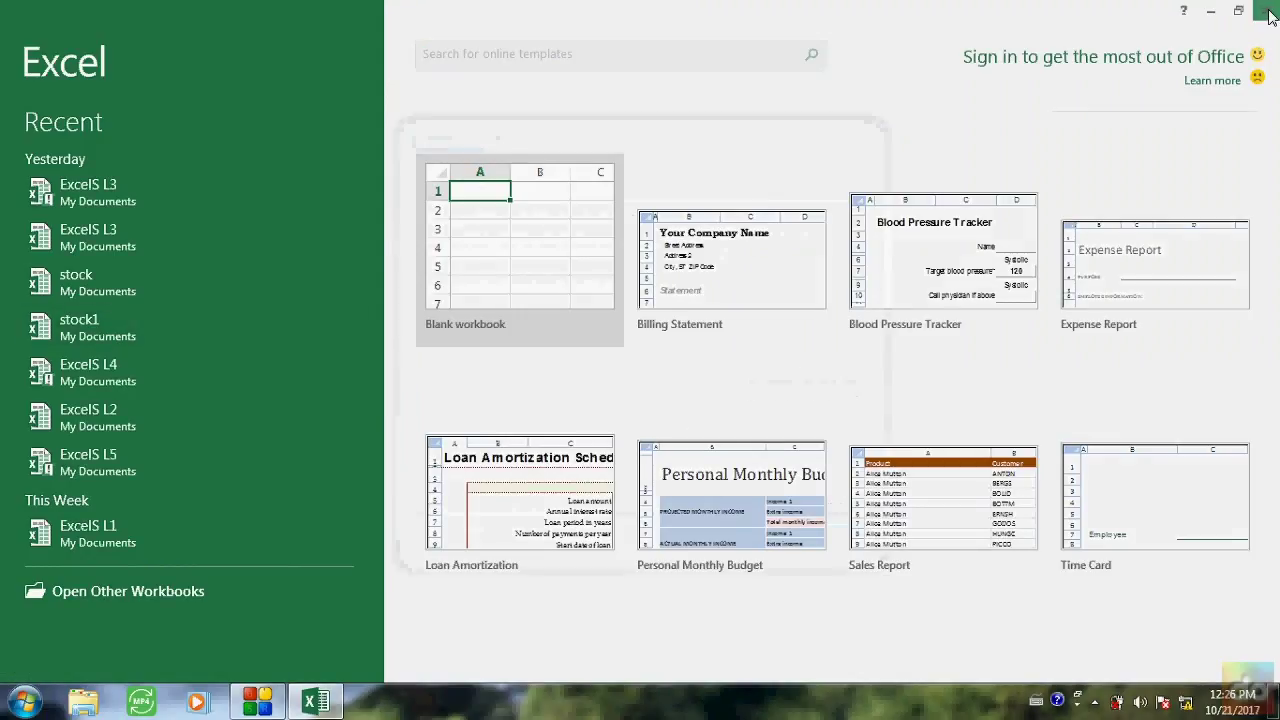
left_click(175, 365)
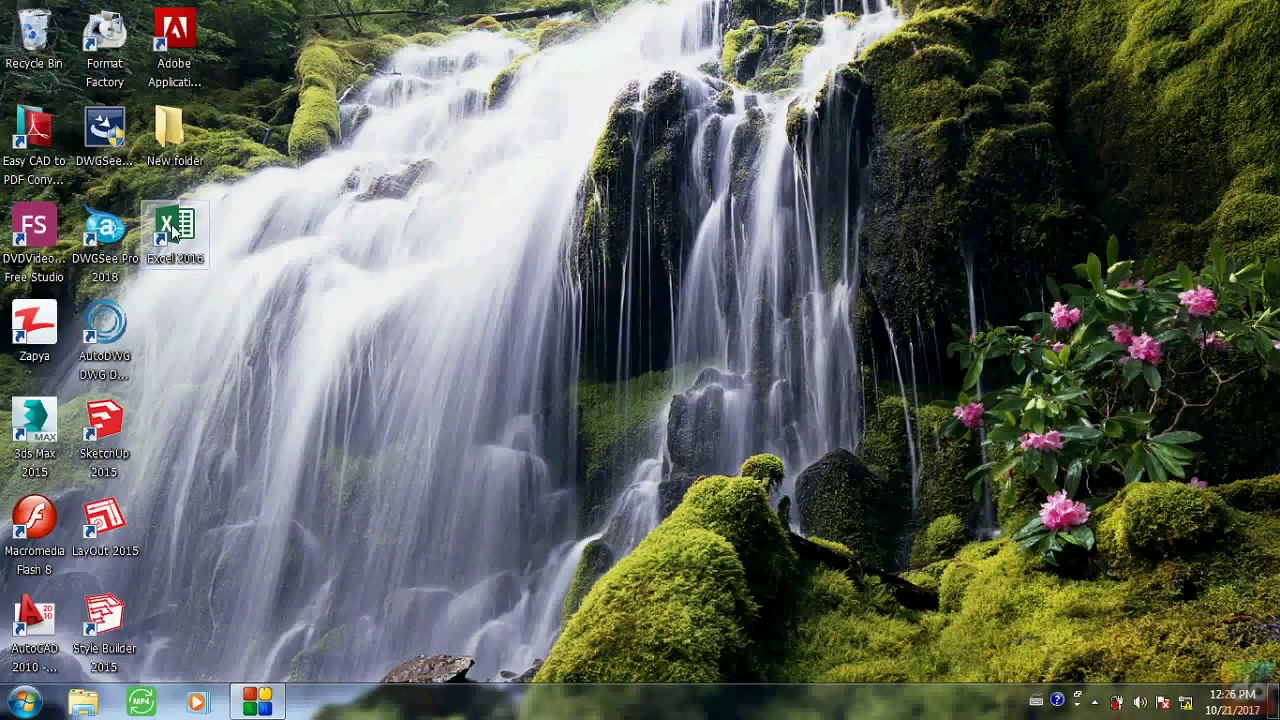
Step: Delete the Excel 2016 desktop shortcut, confirming Yes, then open and close the Start menu
right_click(171, 226)
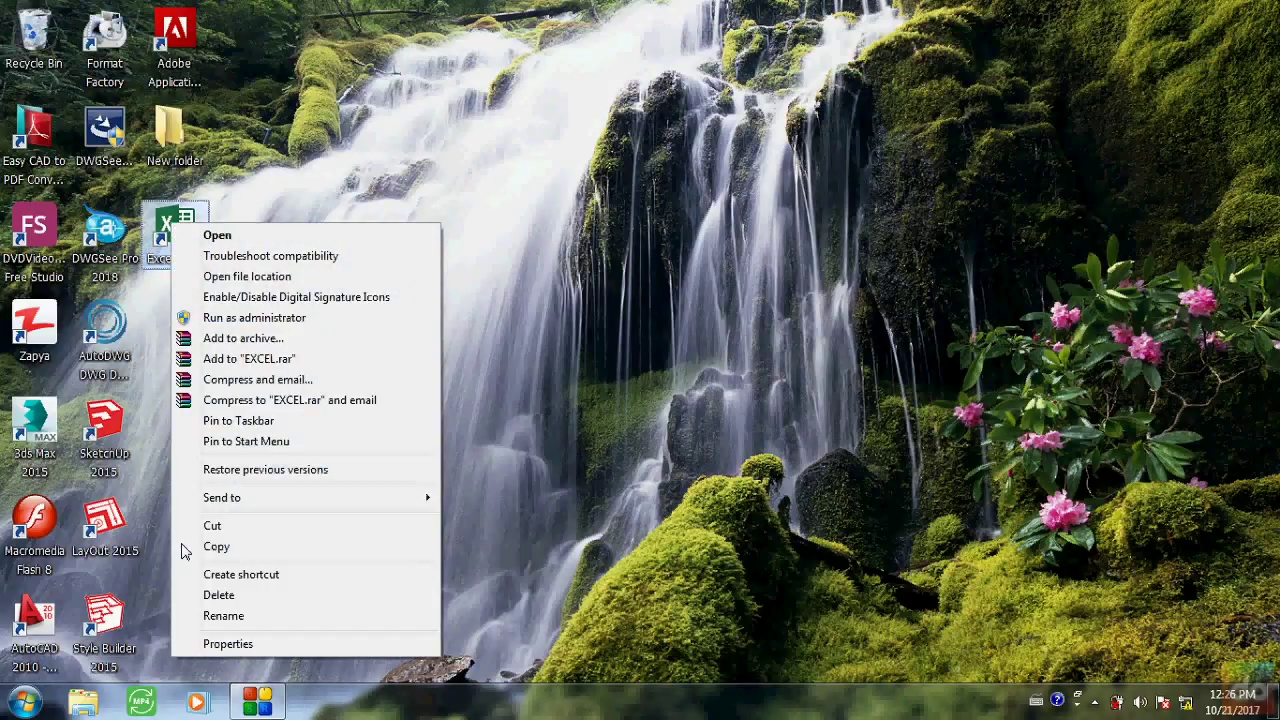
left_click(218, 596)
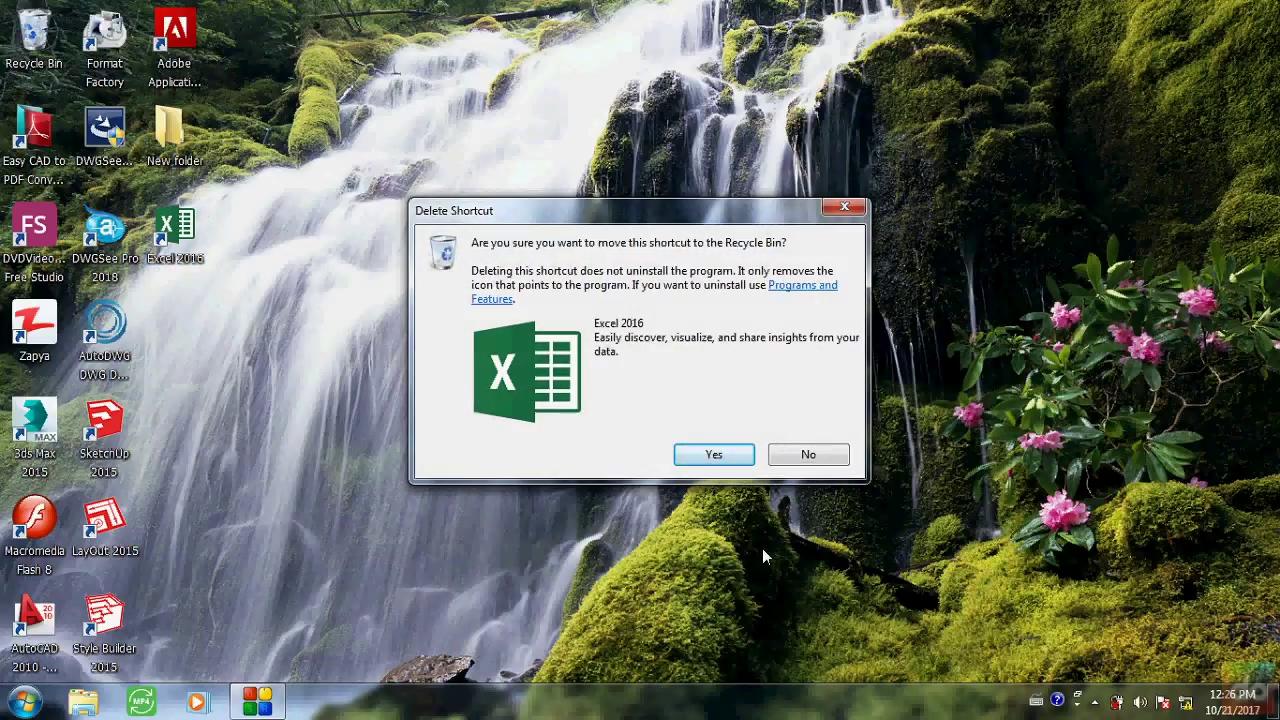
left_click(700, 457)
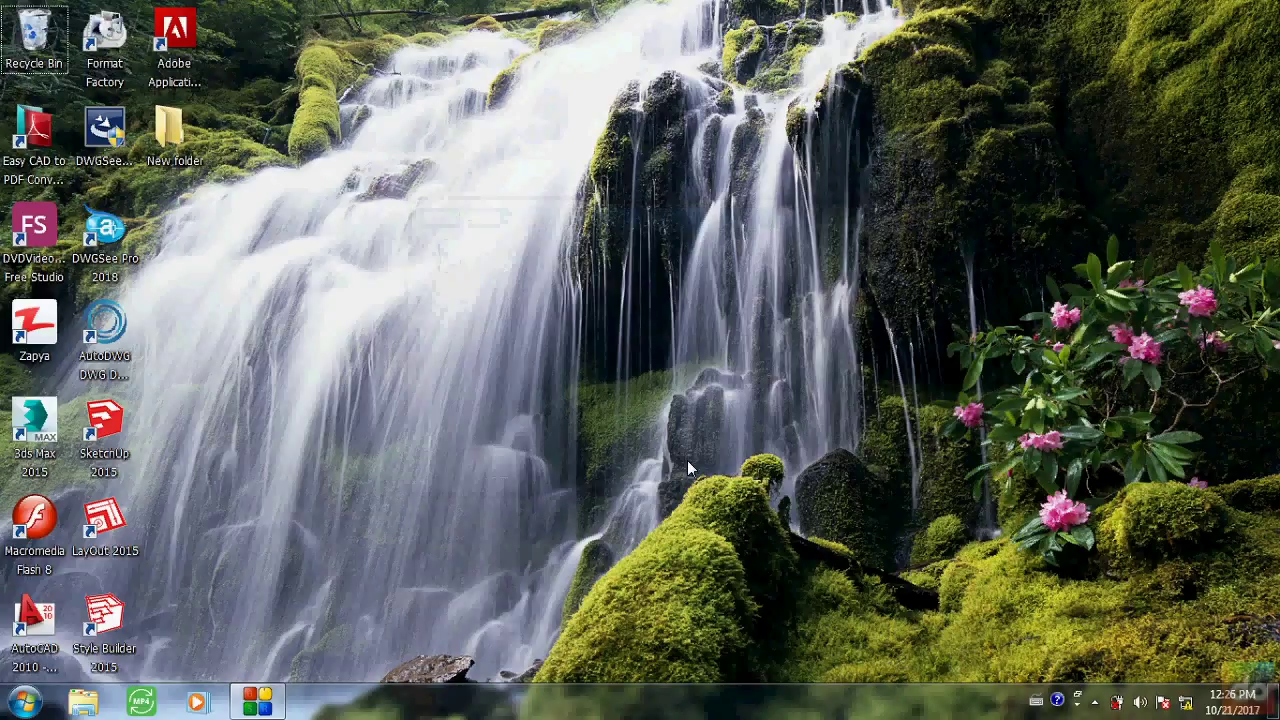
left_click(24, 701)
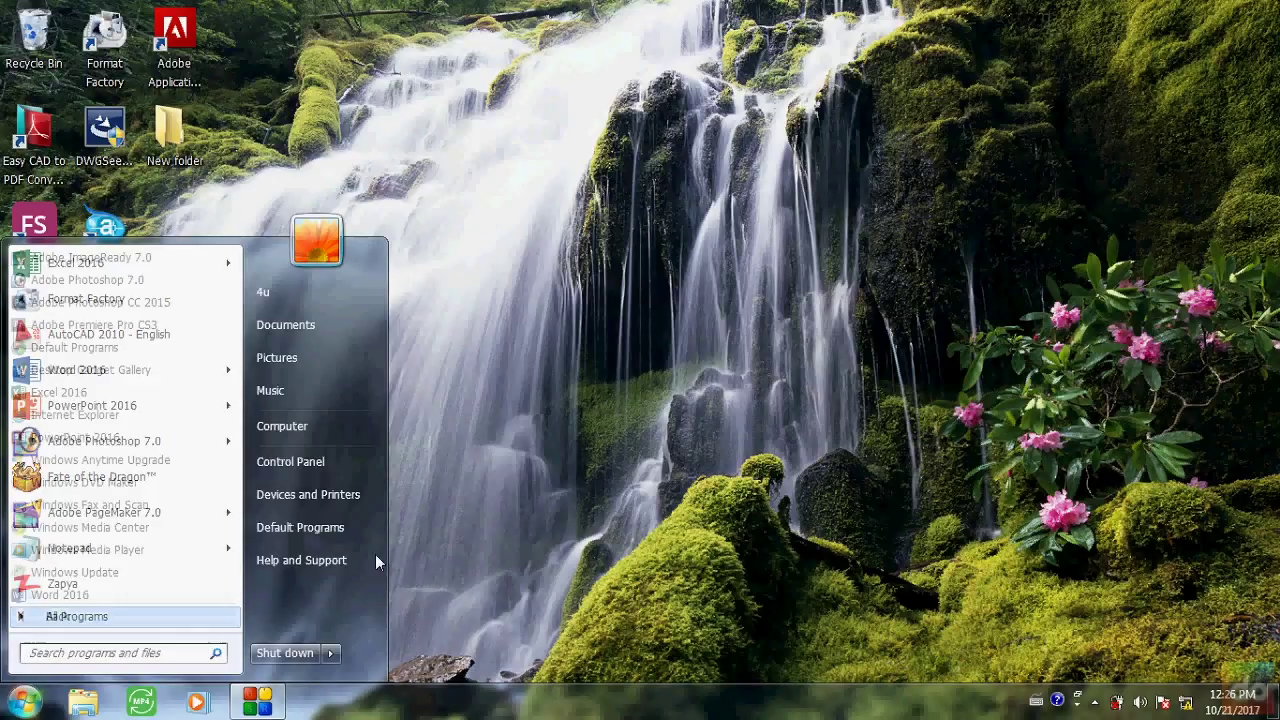
left_click(531, 481)
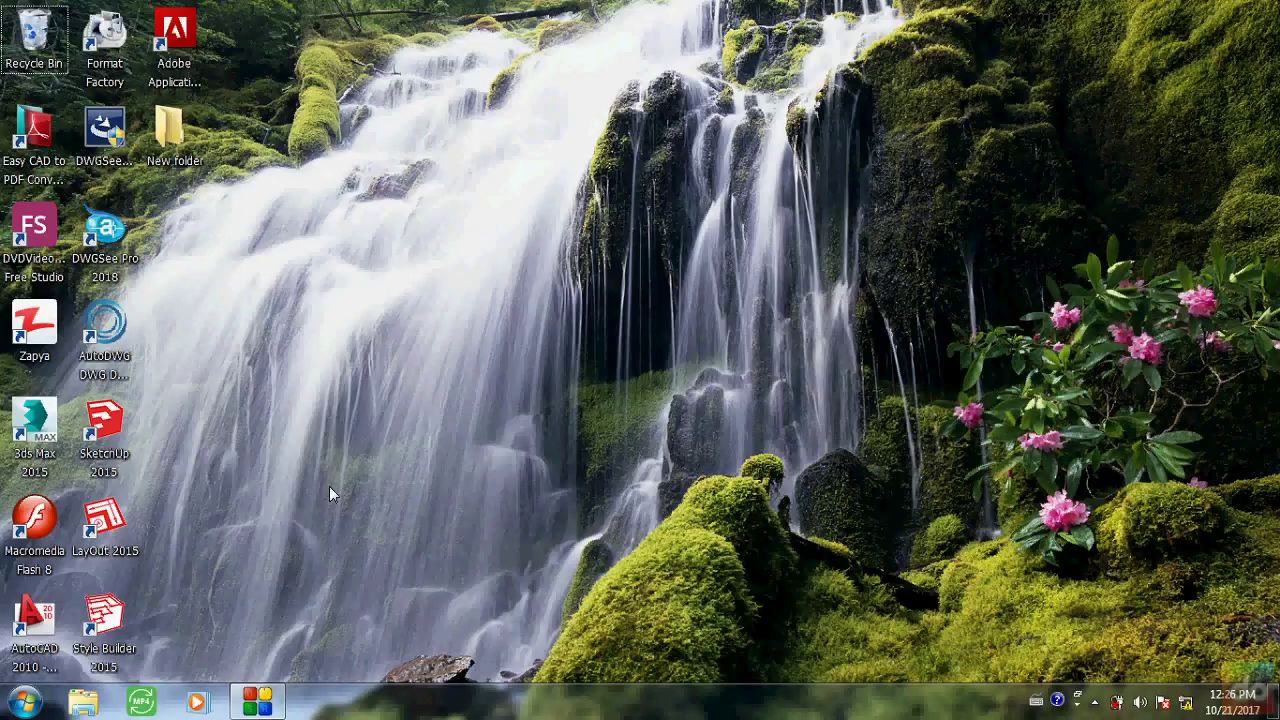
left_click(26, 700)
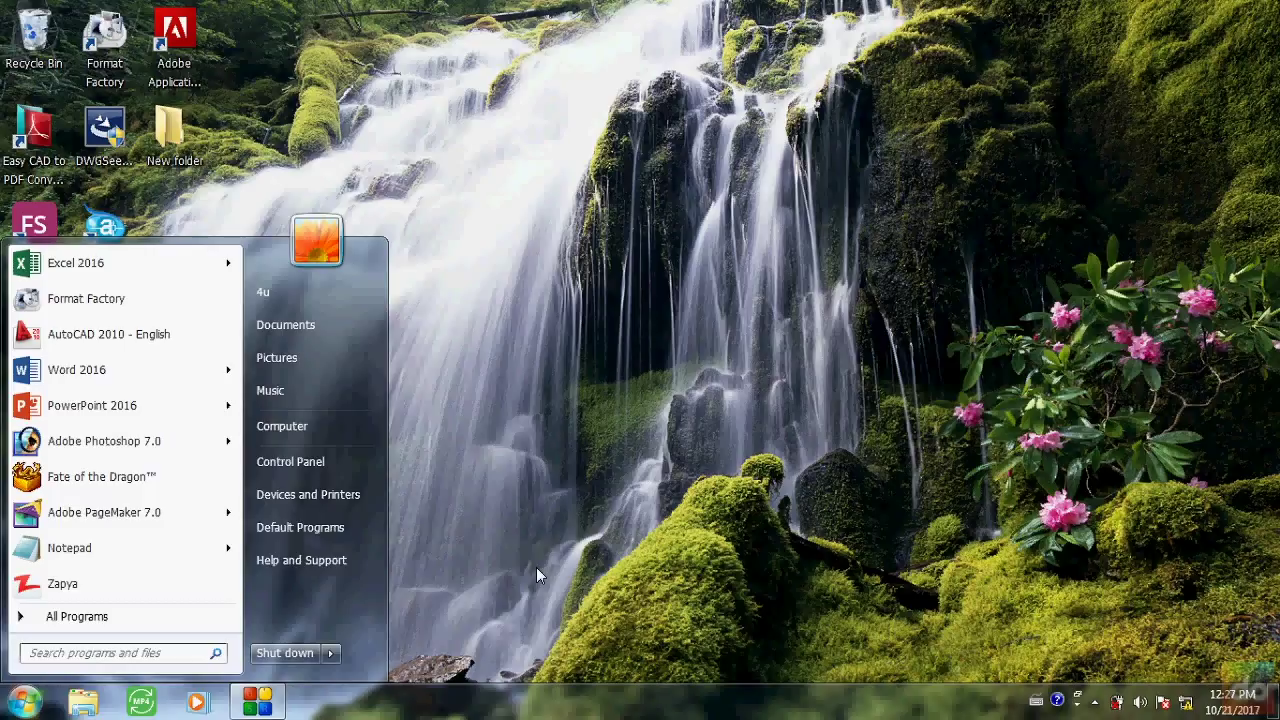
type("exce")
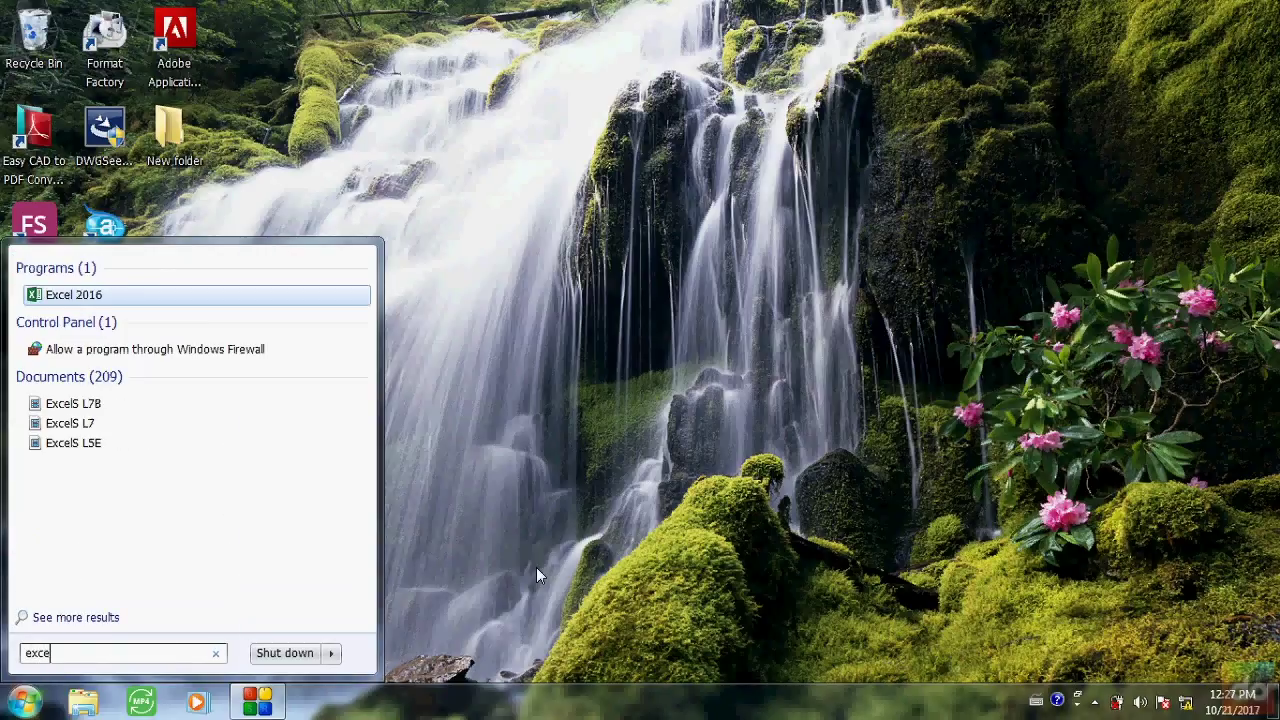
type("l")
key("Return")
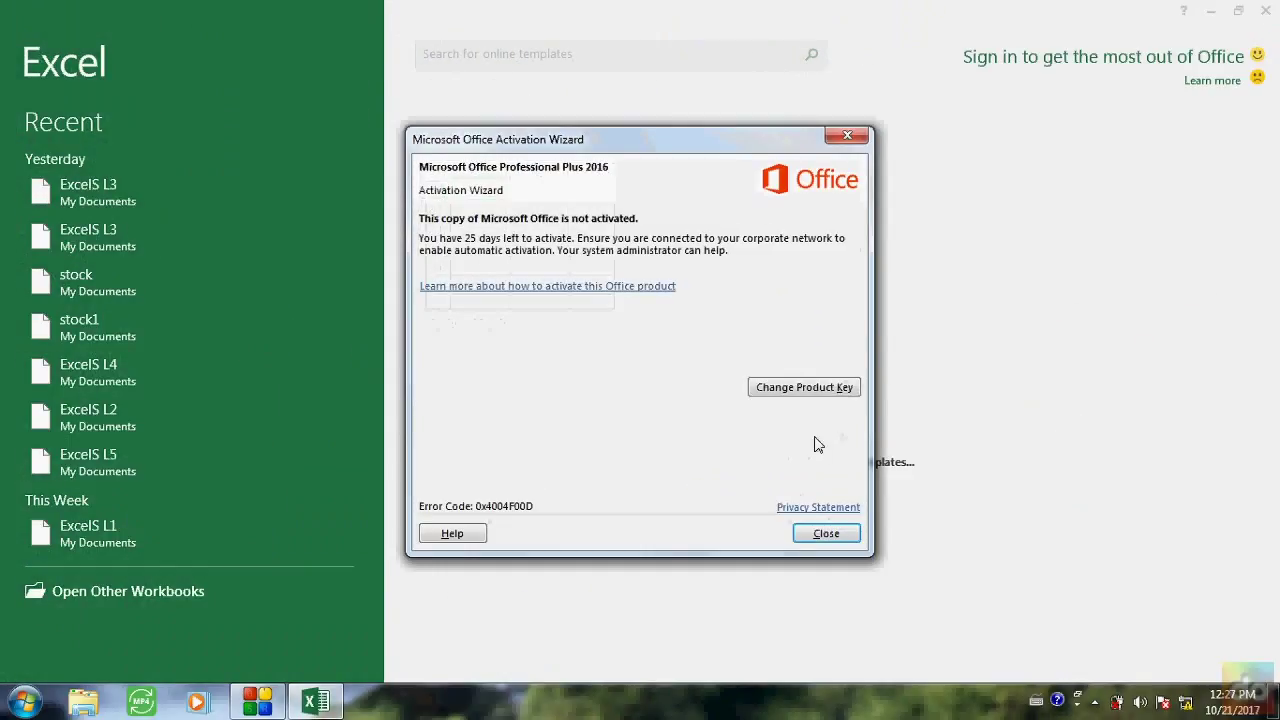
left_click(824, 533)
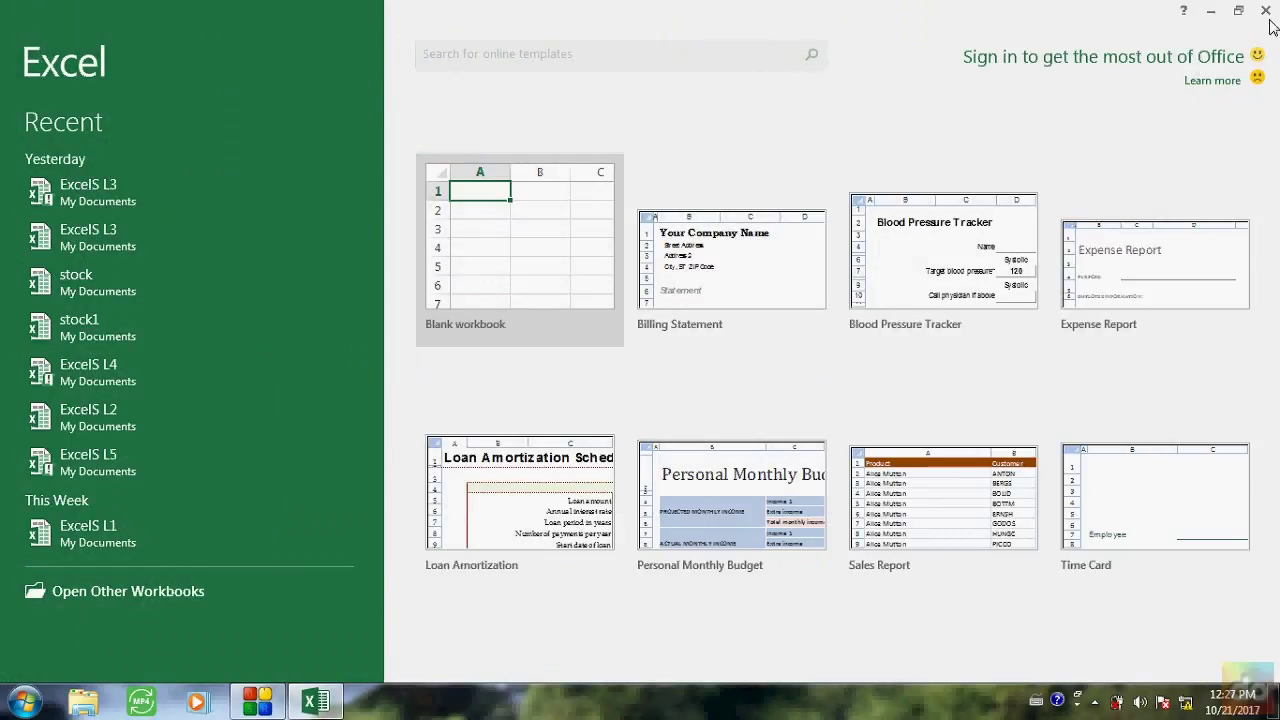
left_click(1267, 15)
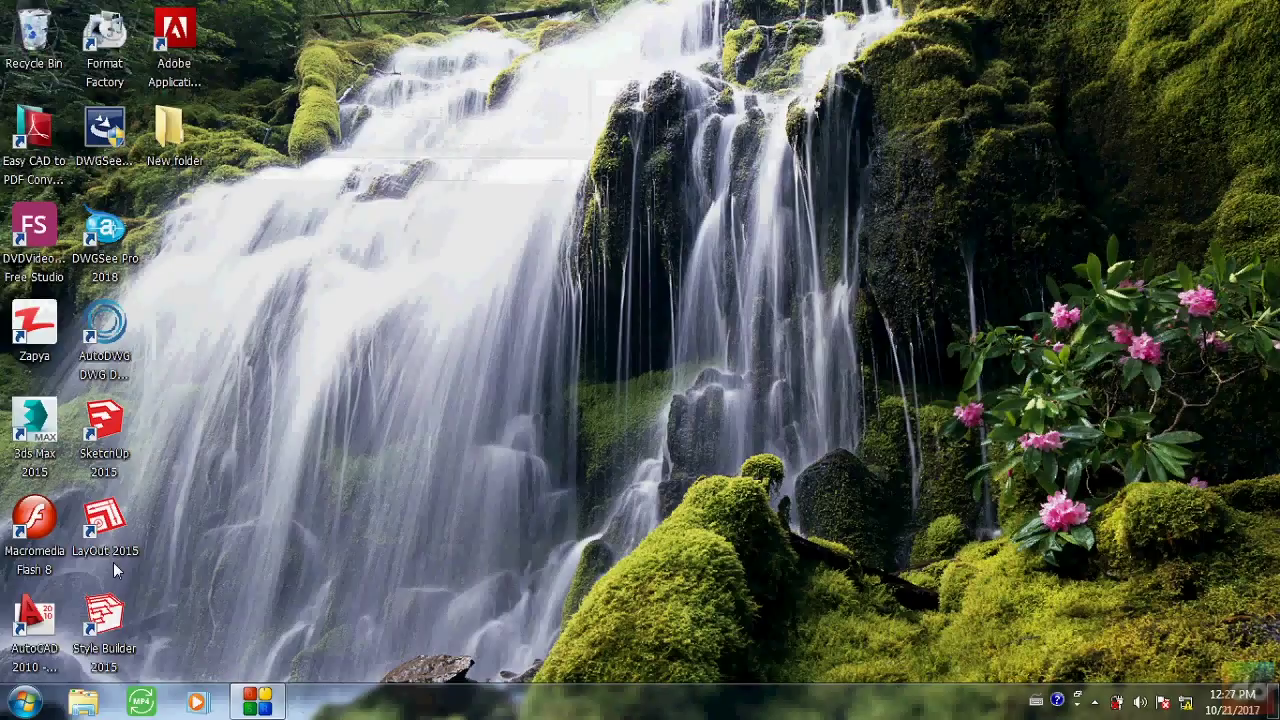
left_click(24, 702)
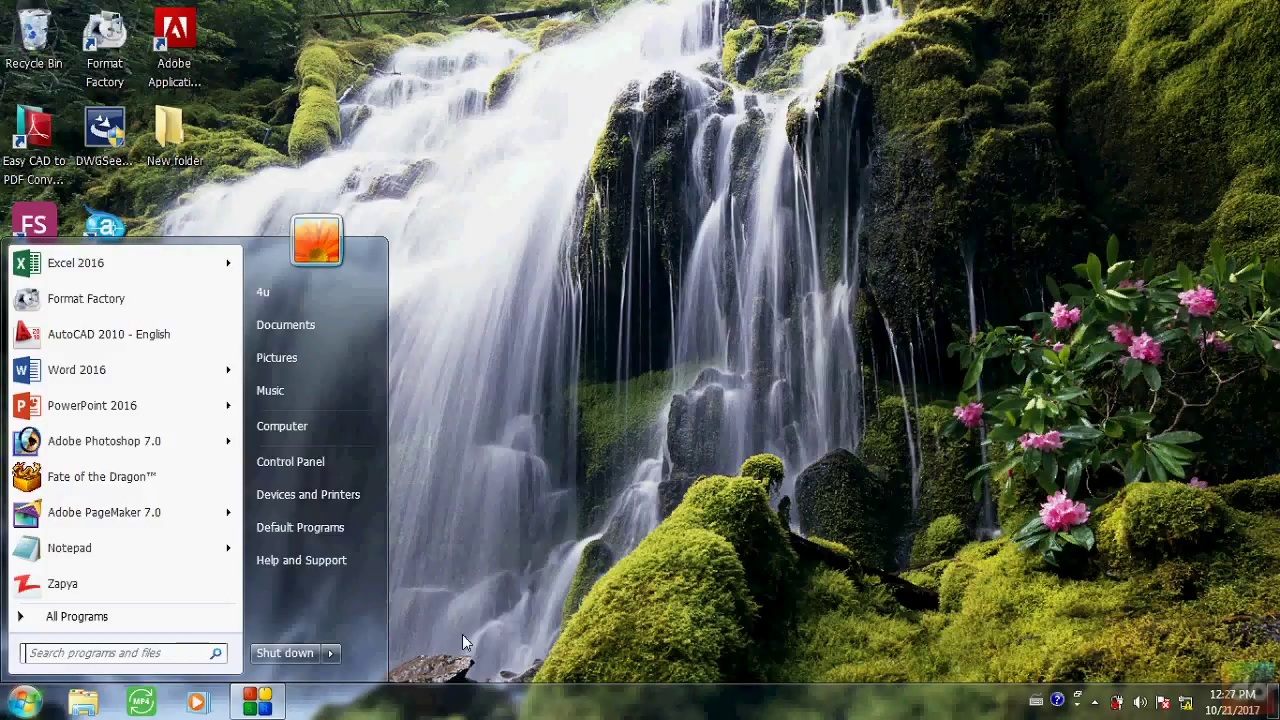
type("po")
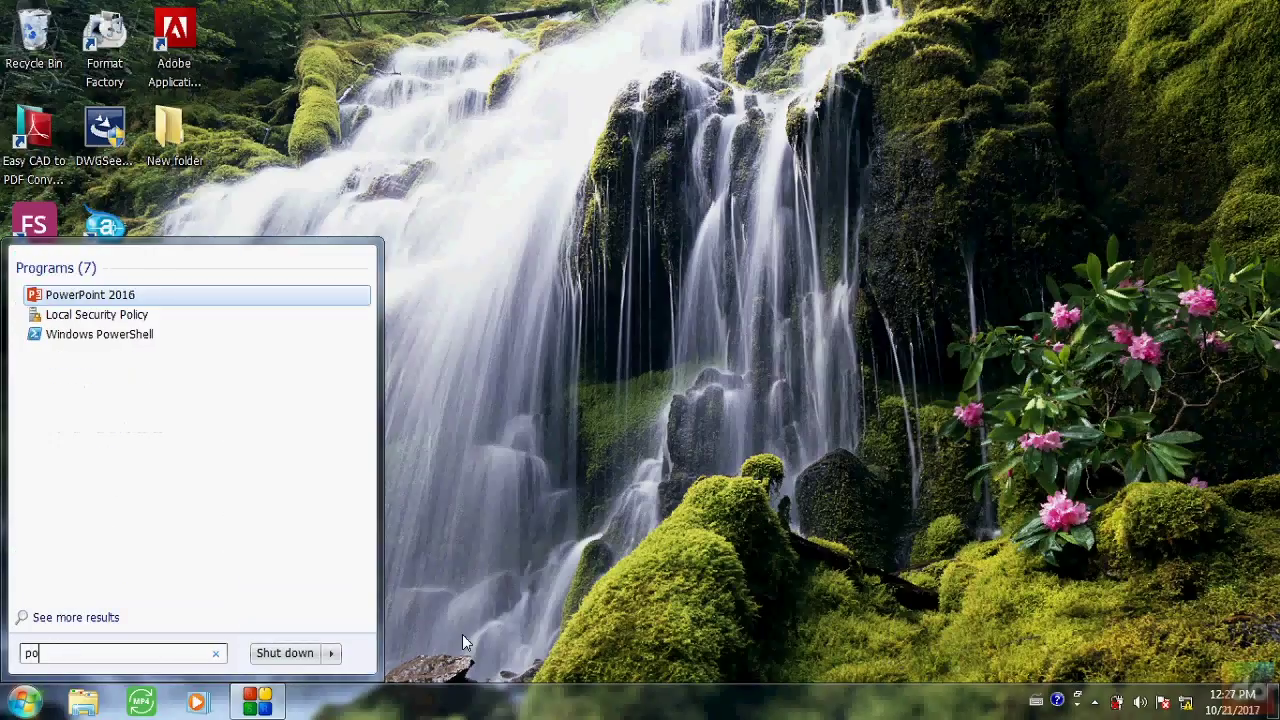
type("we")
type("rp")
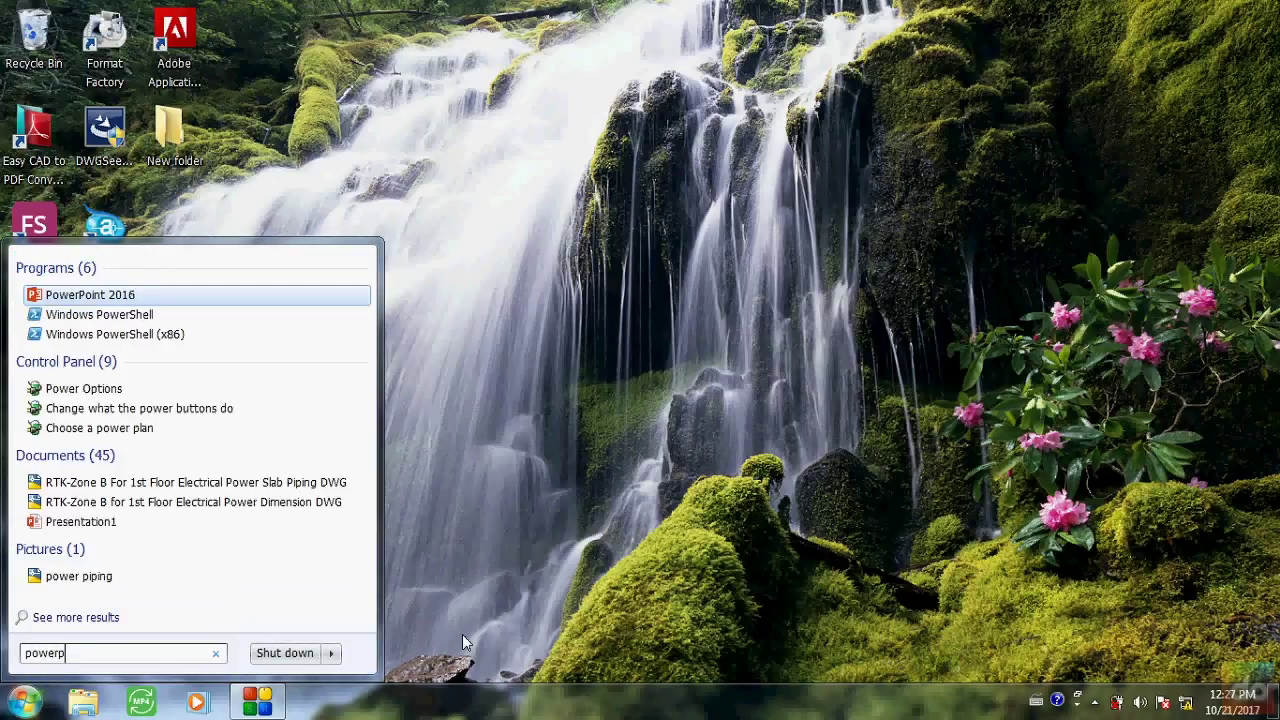
type("nt")
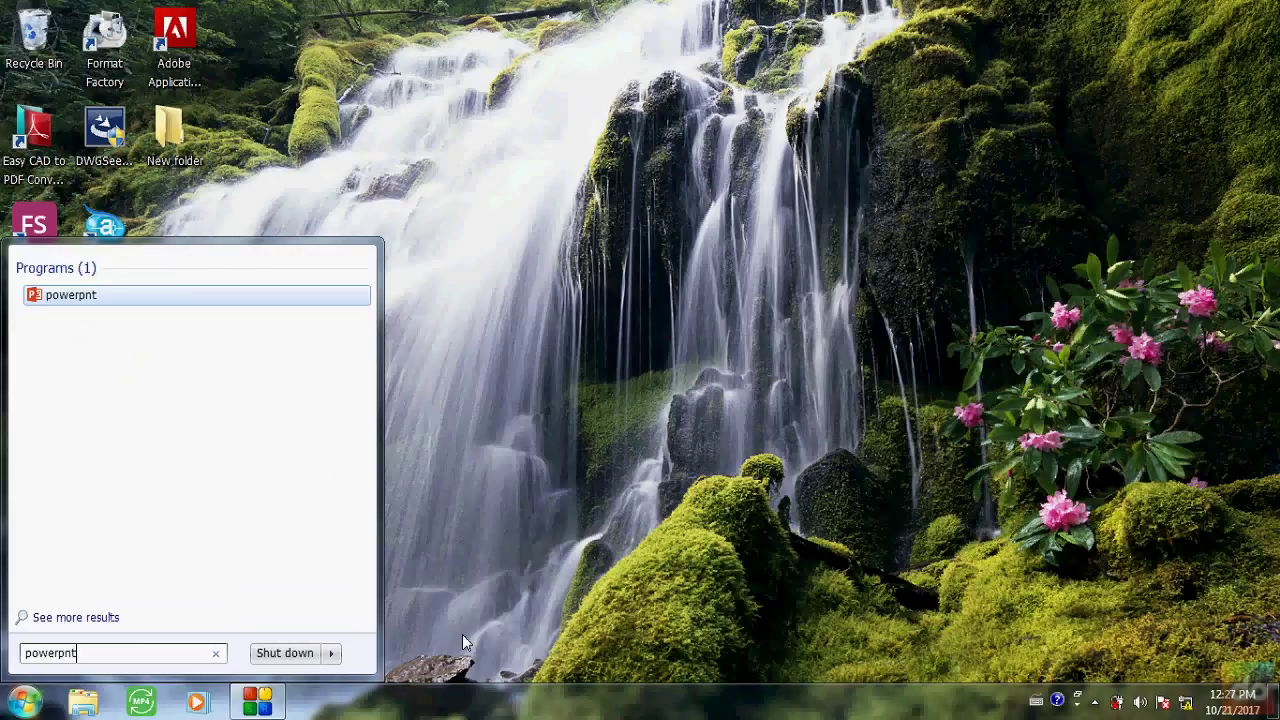
key("Return")
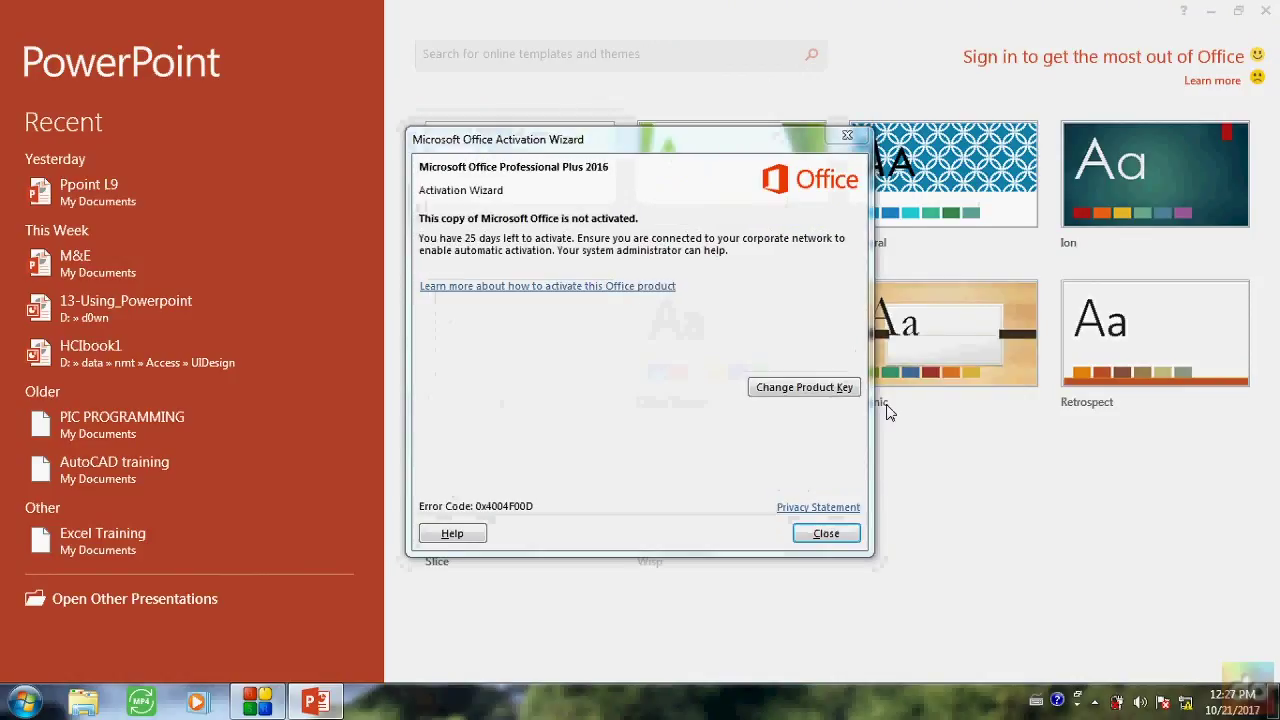
left_click(824, 535)
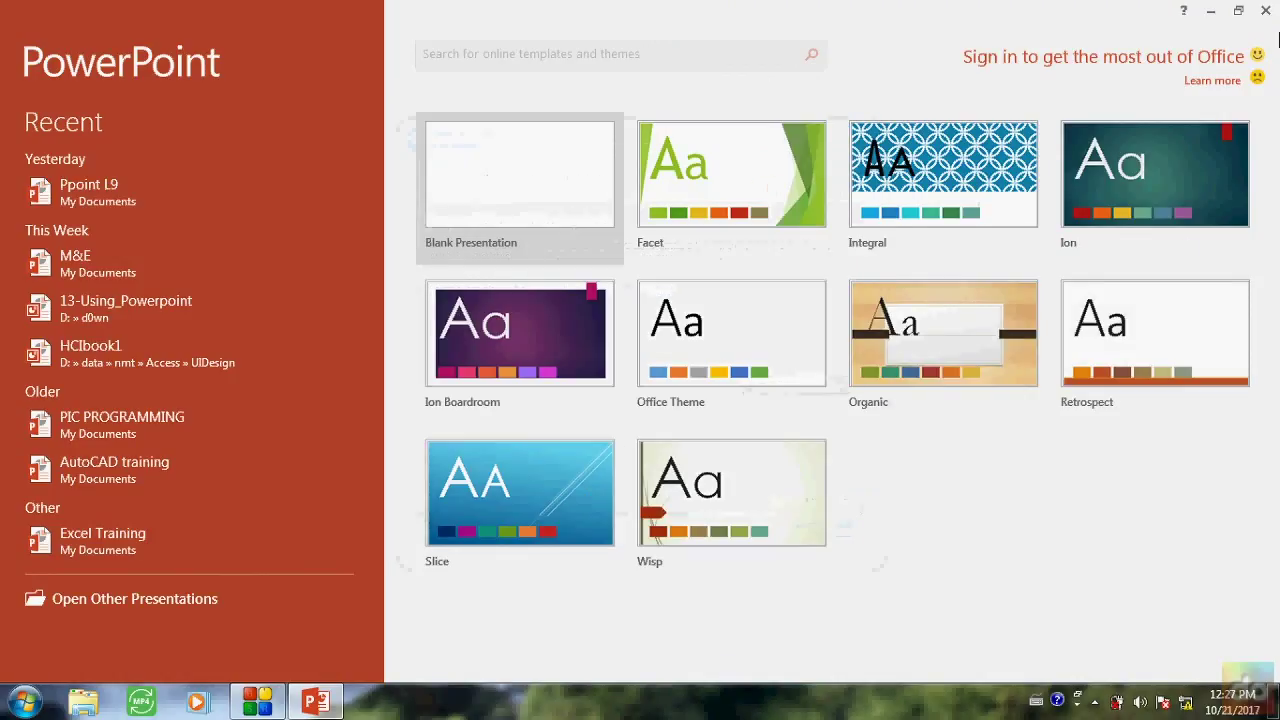
left_click(1270, 12)
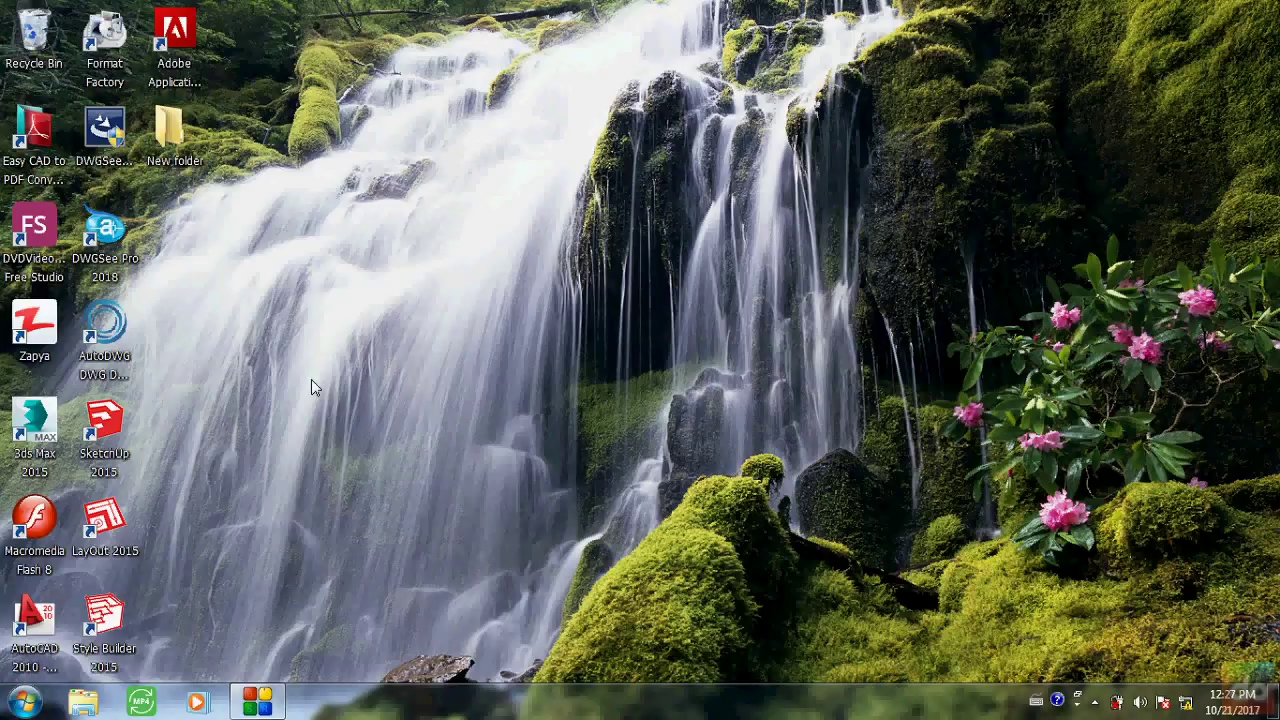
left_click(24, 703)
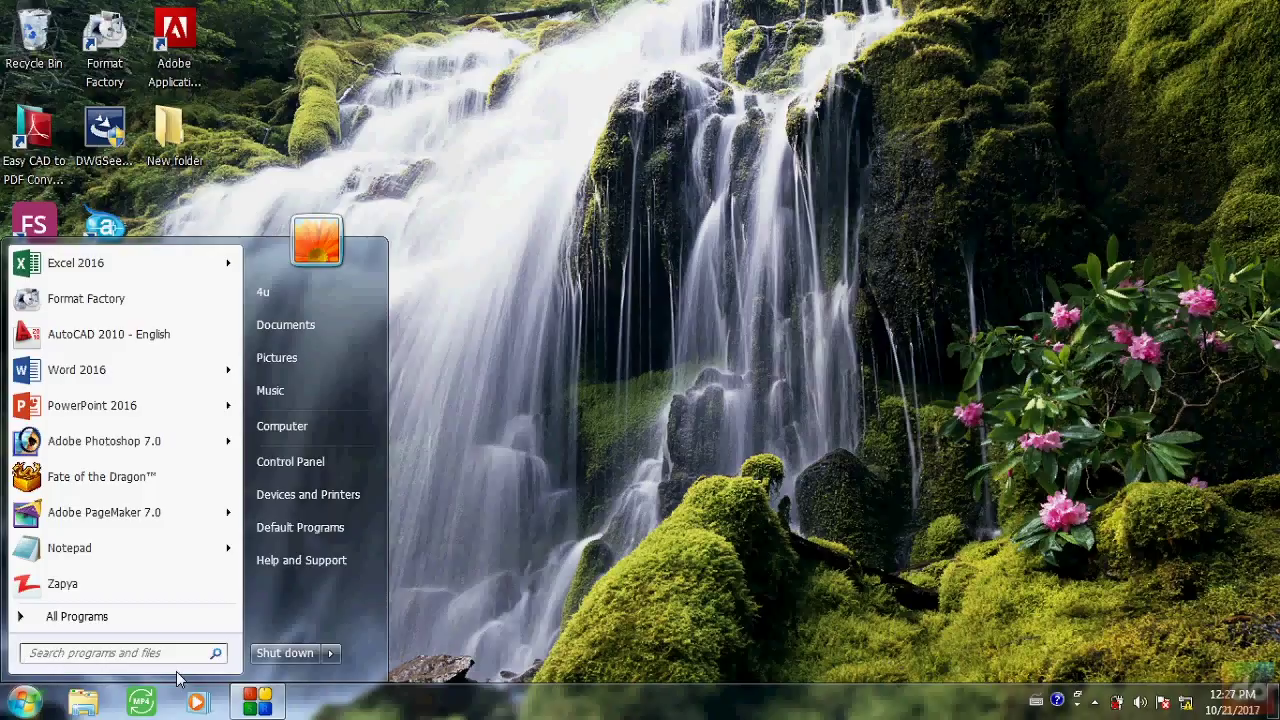
left_click(602, 484)
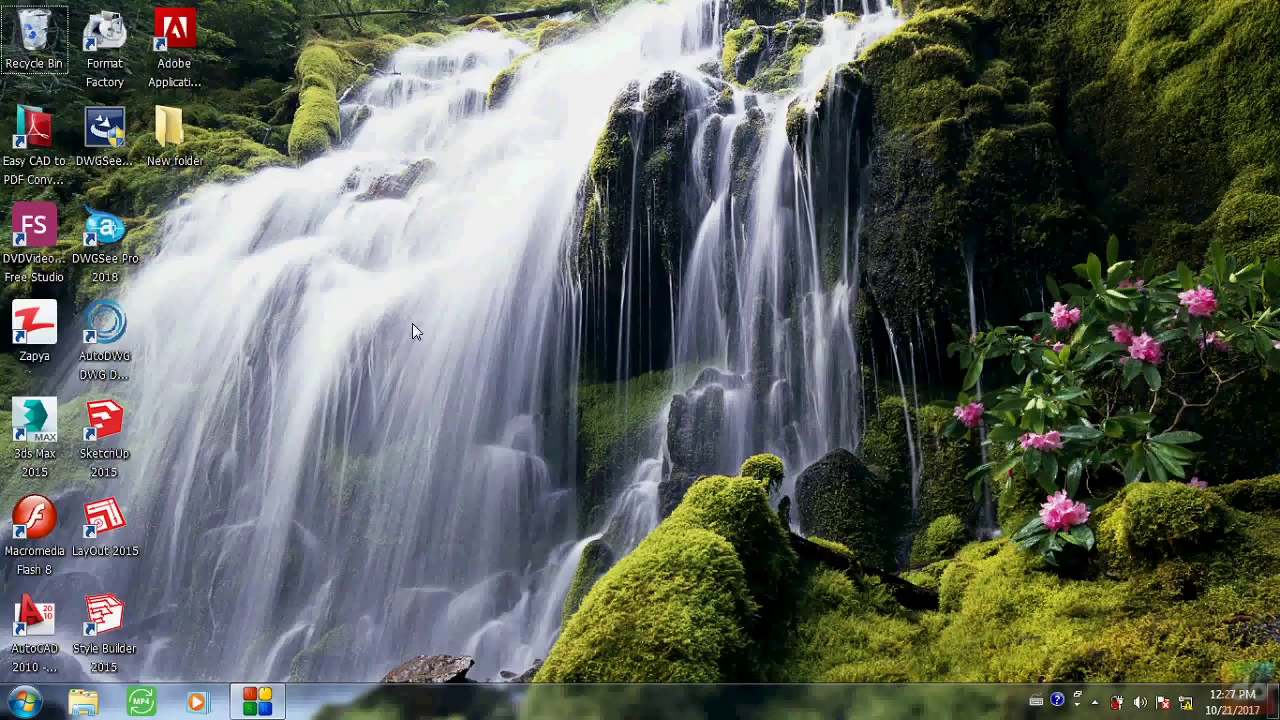